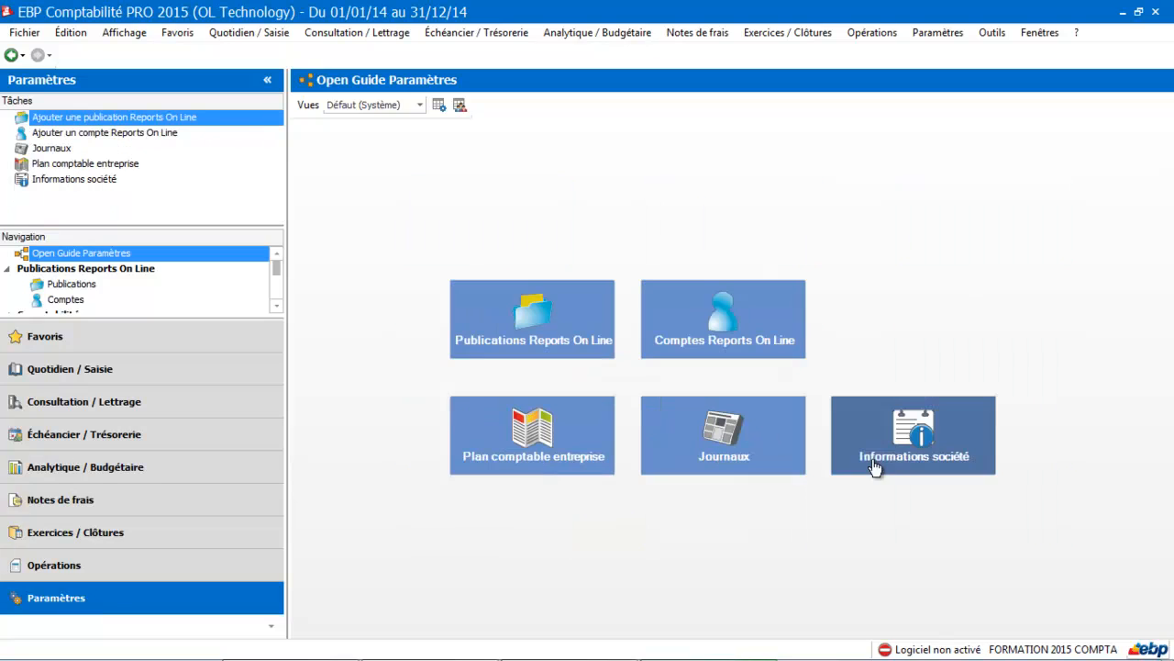
# Step: Open the company information and review its contact details and administrative information
pyautogui.click(924, 454)
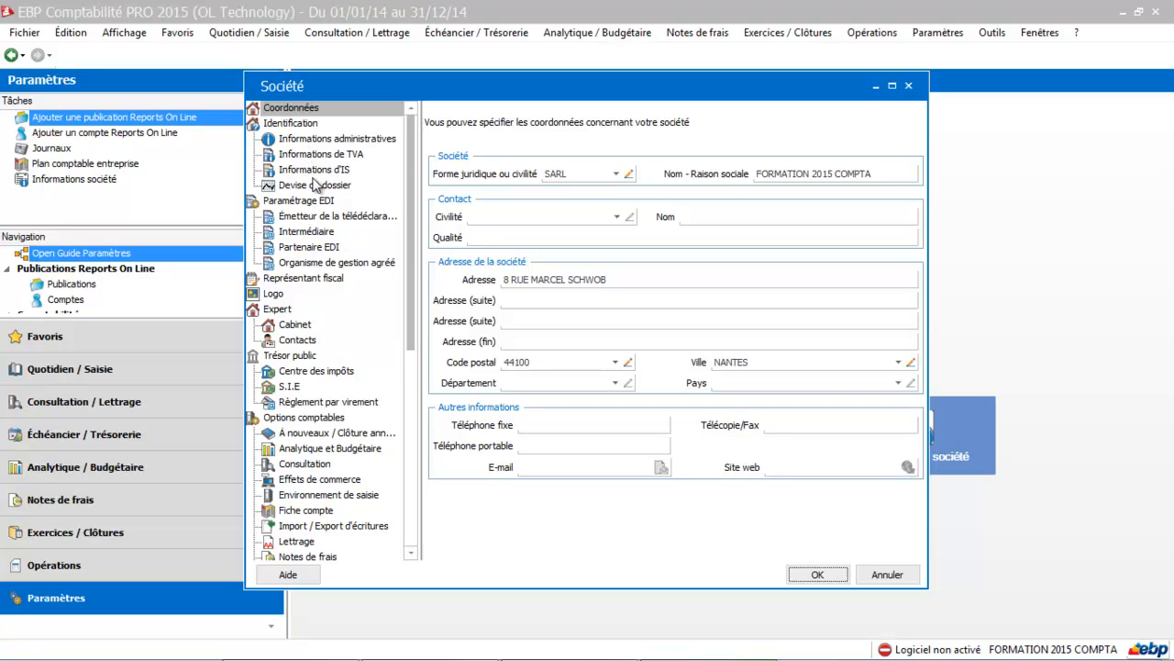
pyautogui.click(300, 112)
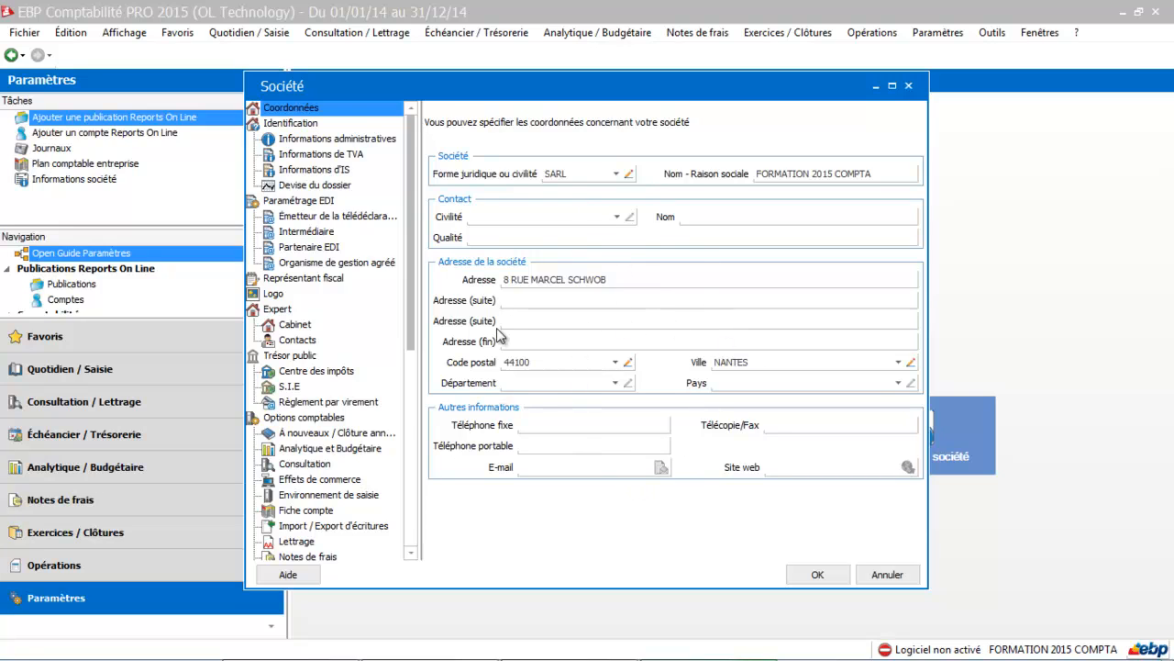
pyautogui.click(369, 141)
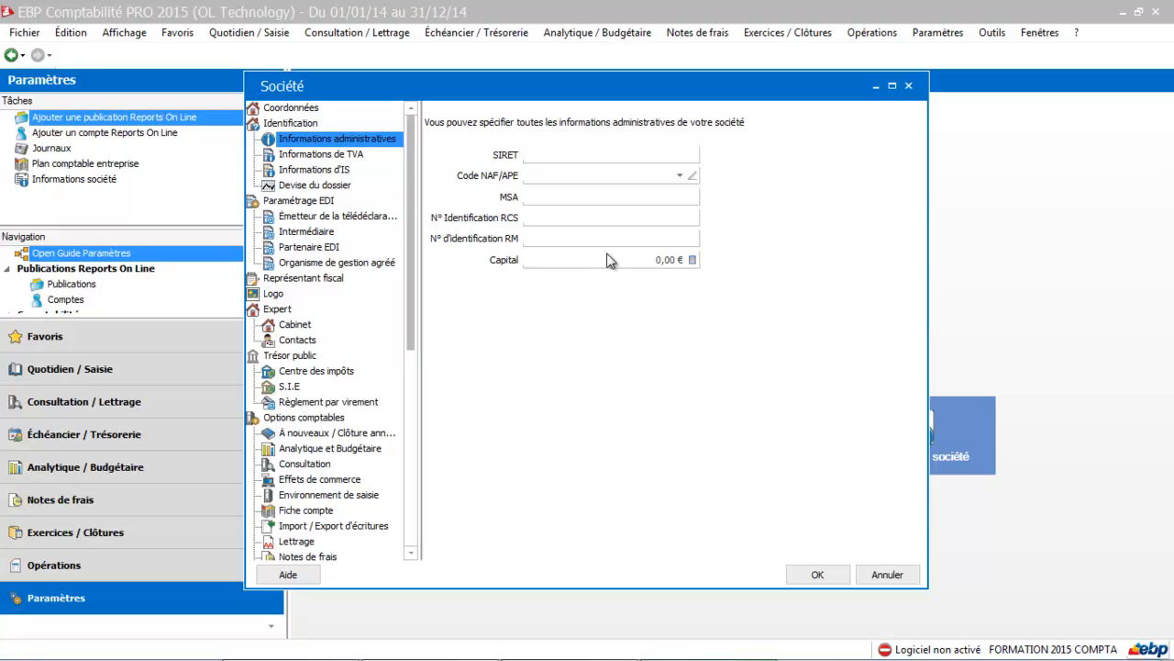
# Step: Set the company type to Autres redevables in the company's VAT information
pyautogui.click(360, 158)
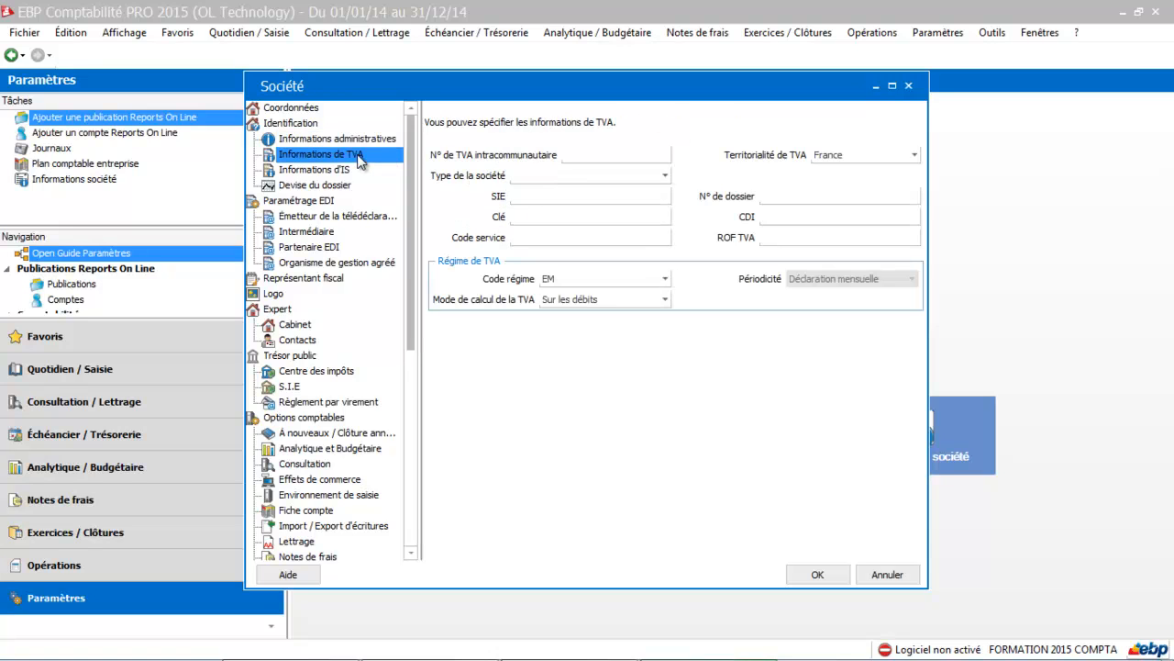
pyautogui.click(582, 158)
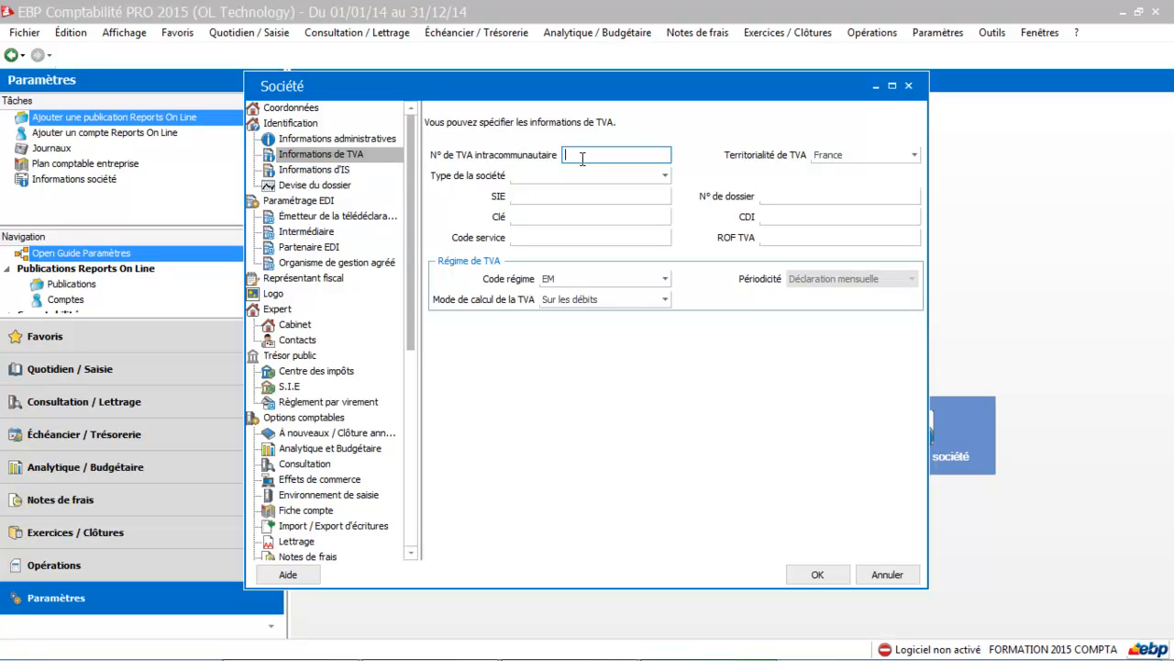
pyautogui.click(582, 176)
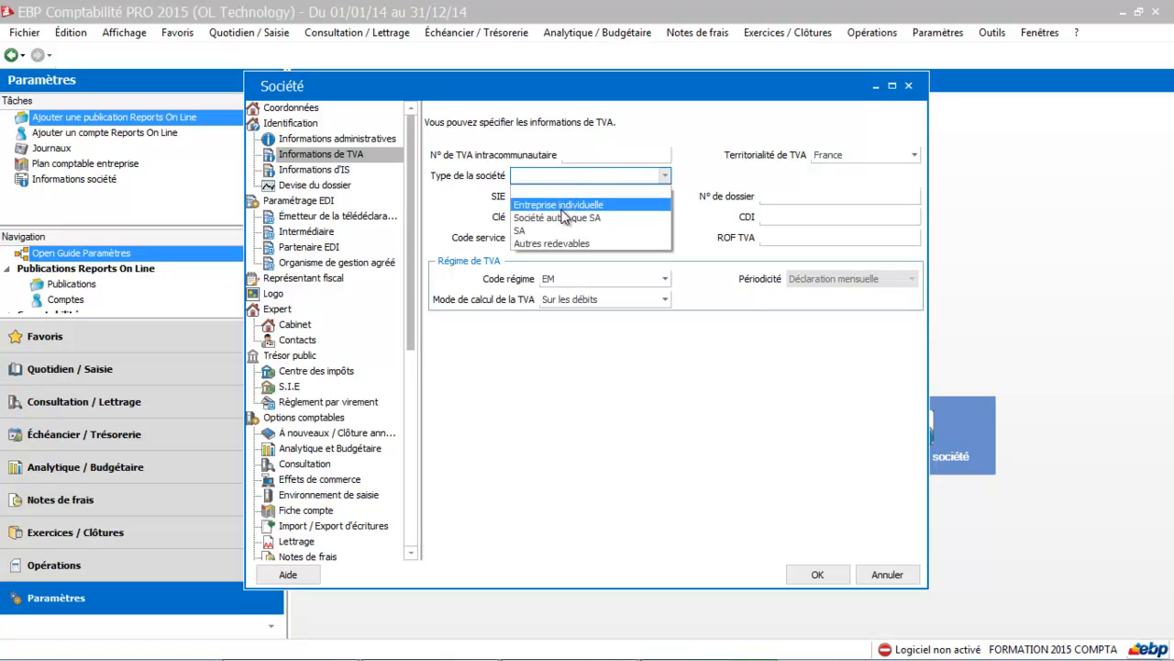
pyautogui.click(554, 242)
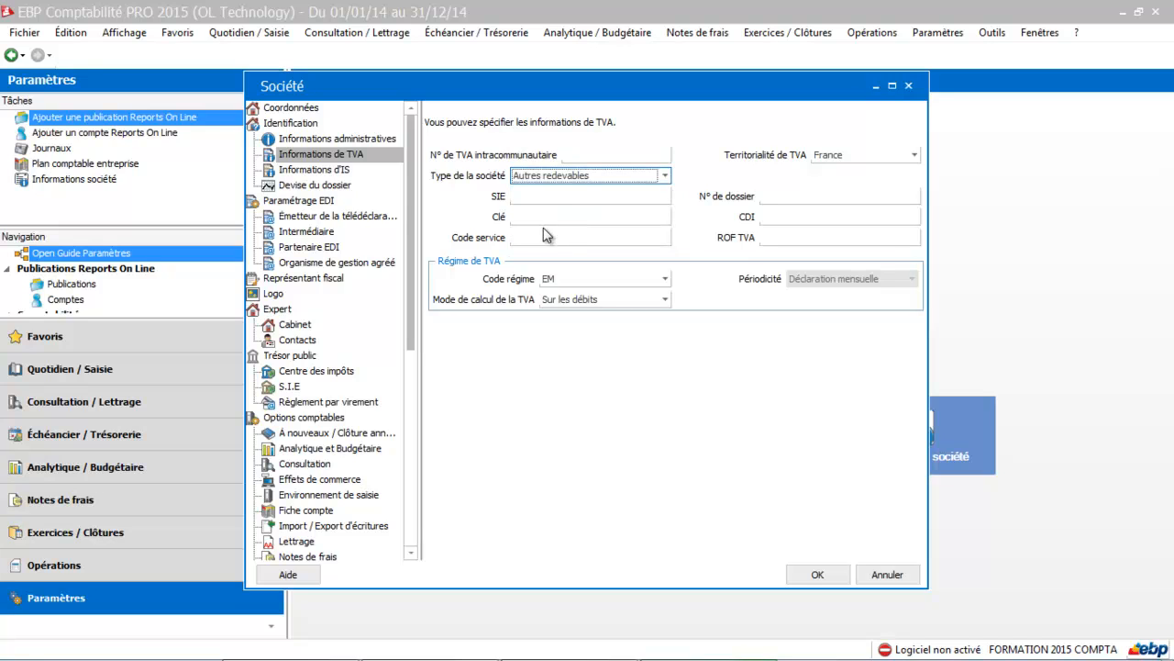
# Step: Fill in the VAT identifiers: SIE 5555555, the file number, Clé 55, CDI 555 and Code service 555
pyautogui.click(536, 197)
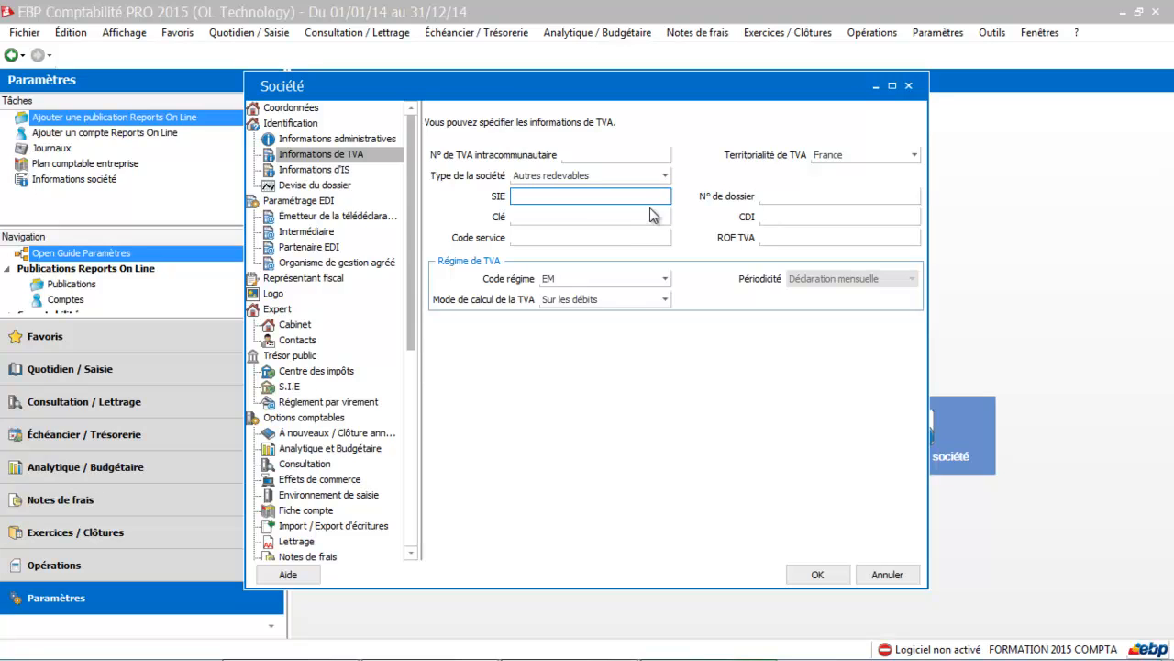
pyautogui.write('5555555')
pyautogui.press('Tab')
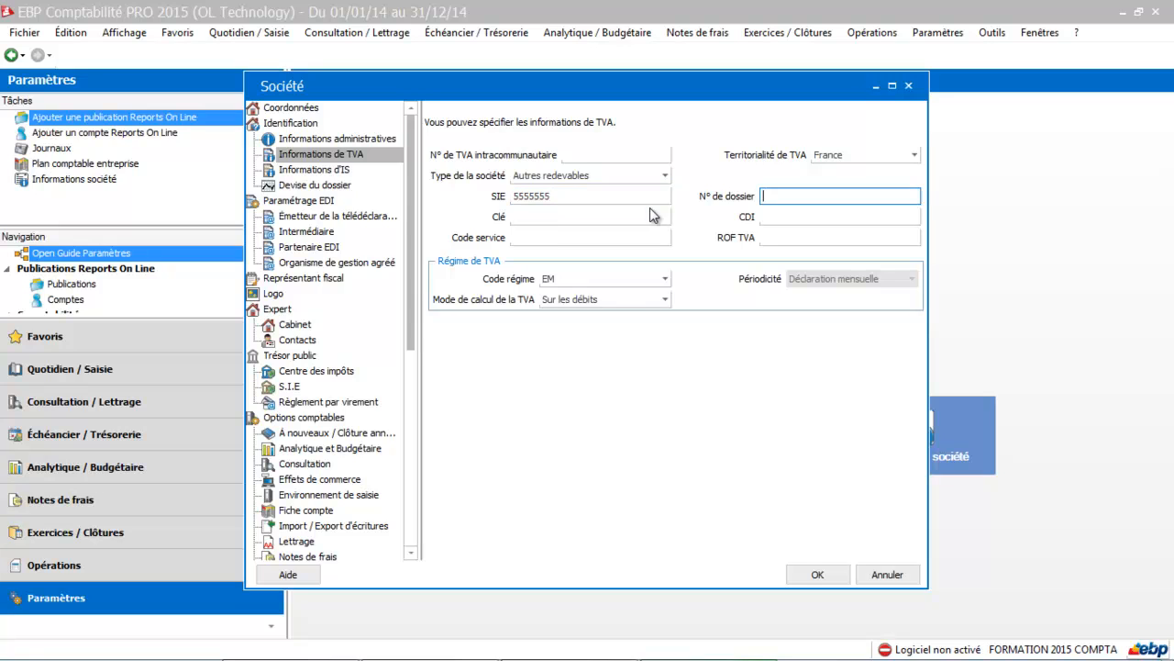
pyautogui.write('555555')
pyautogui.click(623, 214)
pyautogui.write('55')
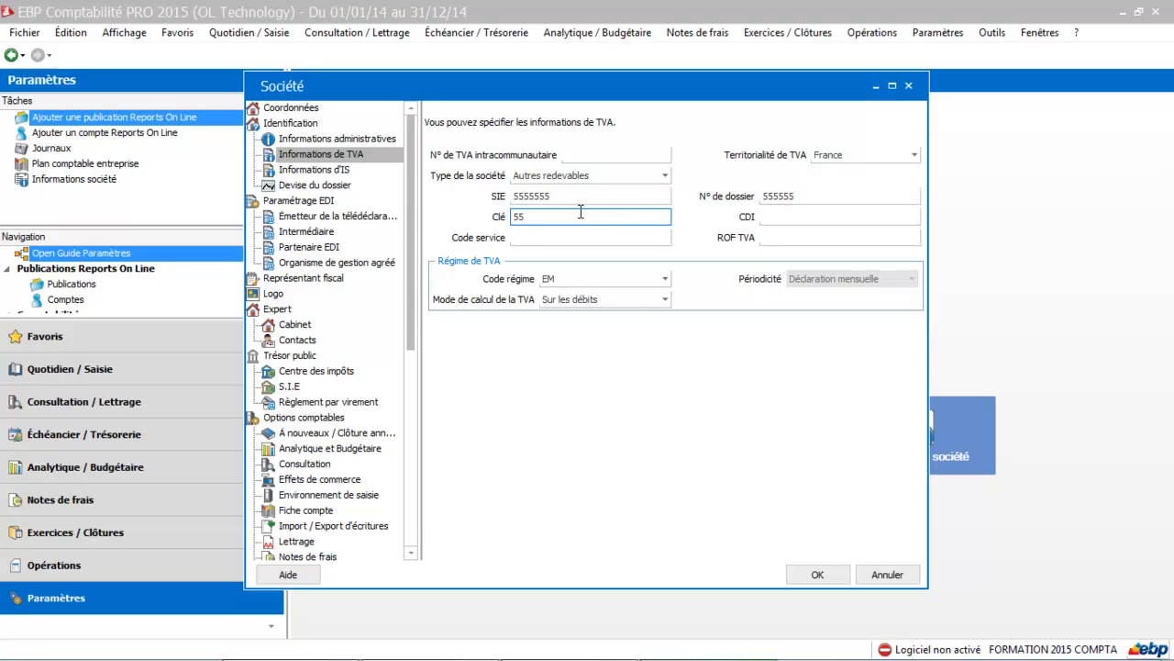
pyautogui.click(792, 219)
pyautogui.write('555')
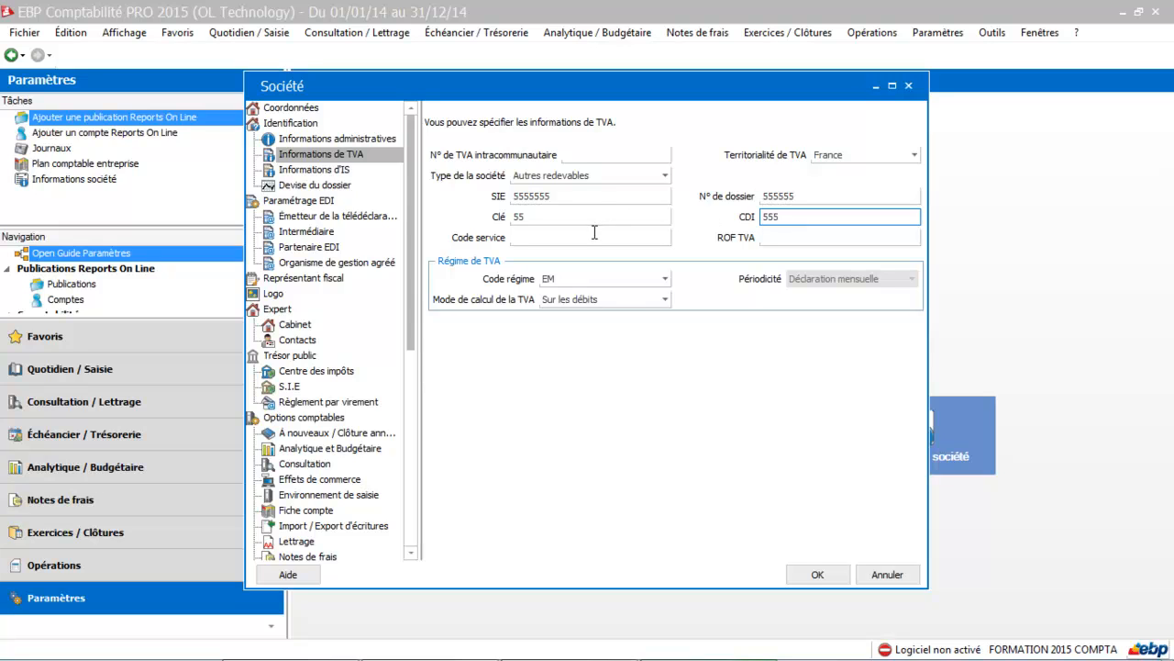
pyautogui.click(594, 233)
pyautogui.write('555')
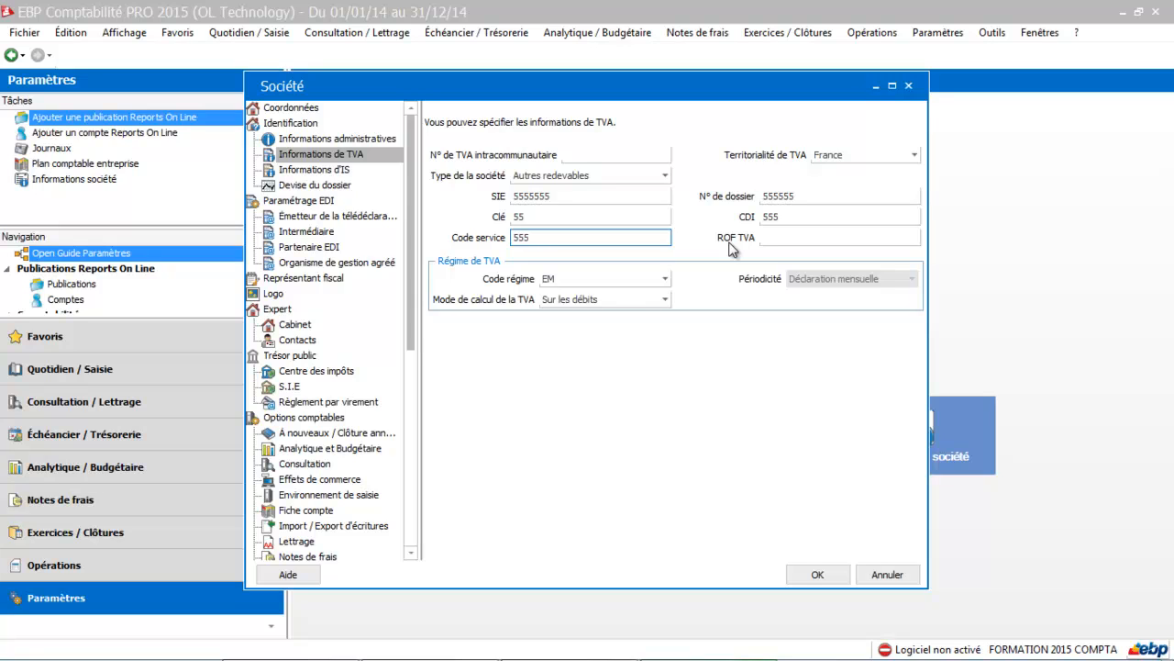
# Step: Select EM (Réel normal mensuel) as the VAT regime code
pyautogui.click(765, 238)
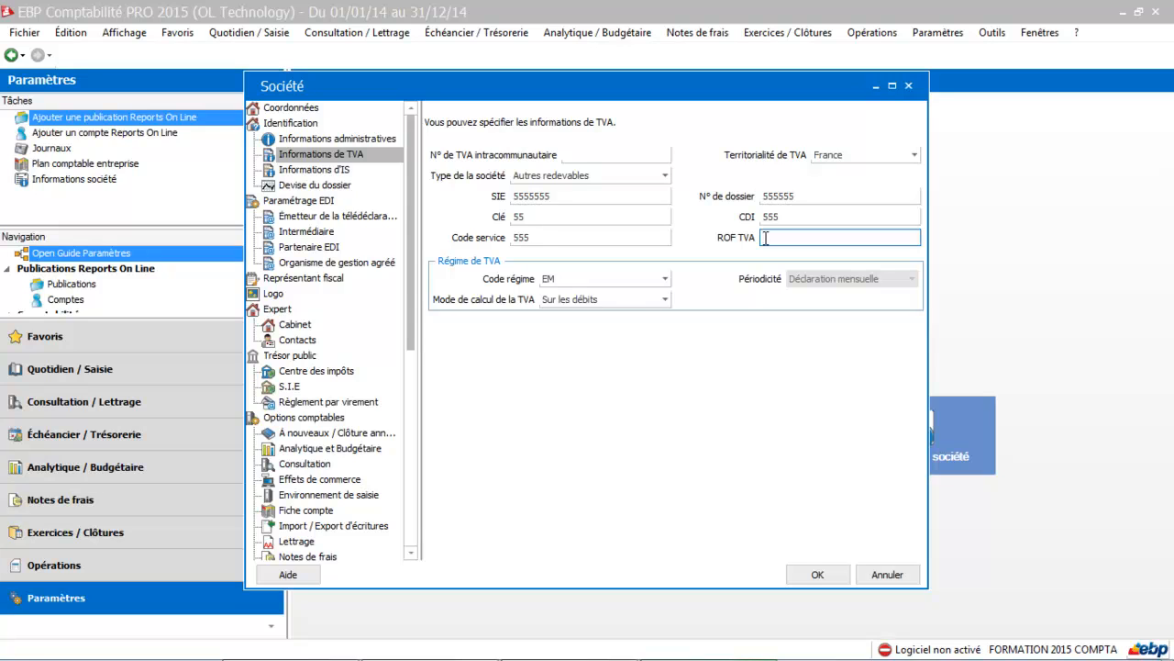
pyautogui.click(578, 278)
pyautogui.click(578, 278)
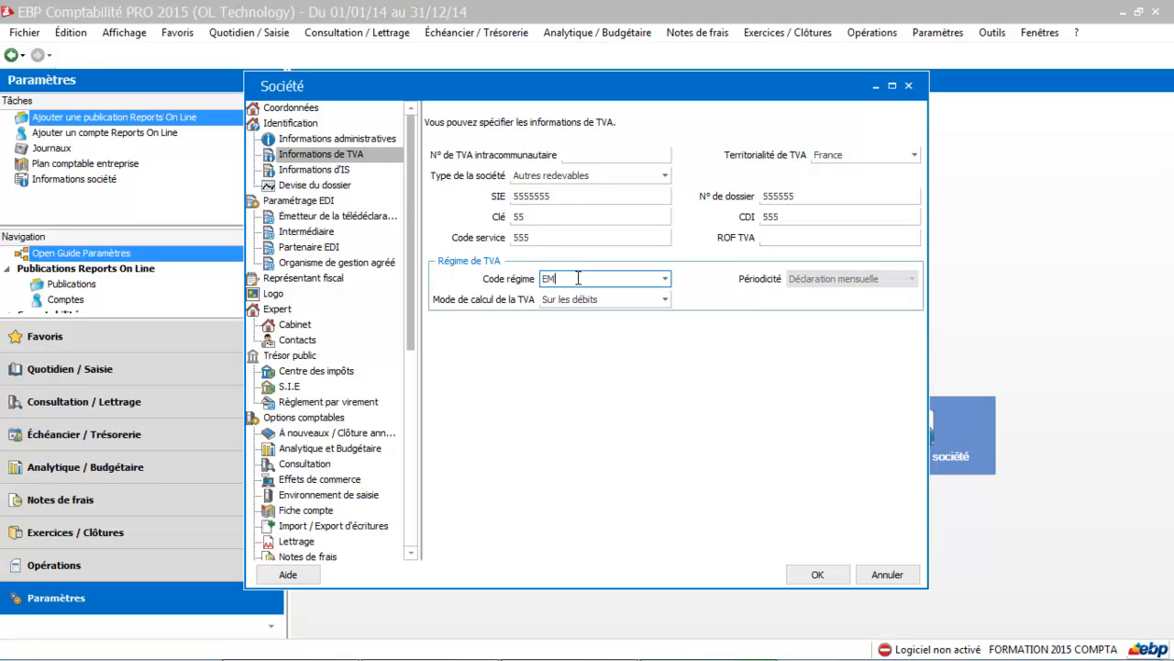
pyautogui.click(665, 279)
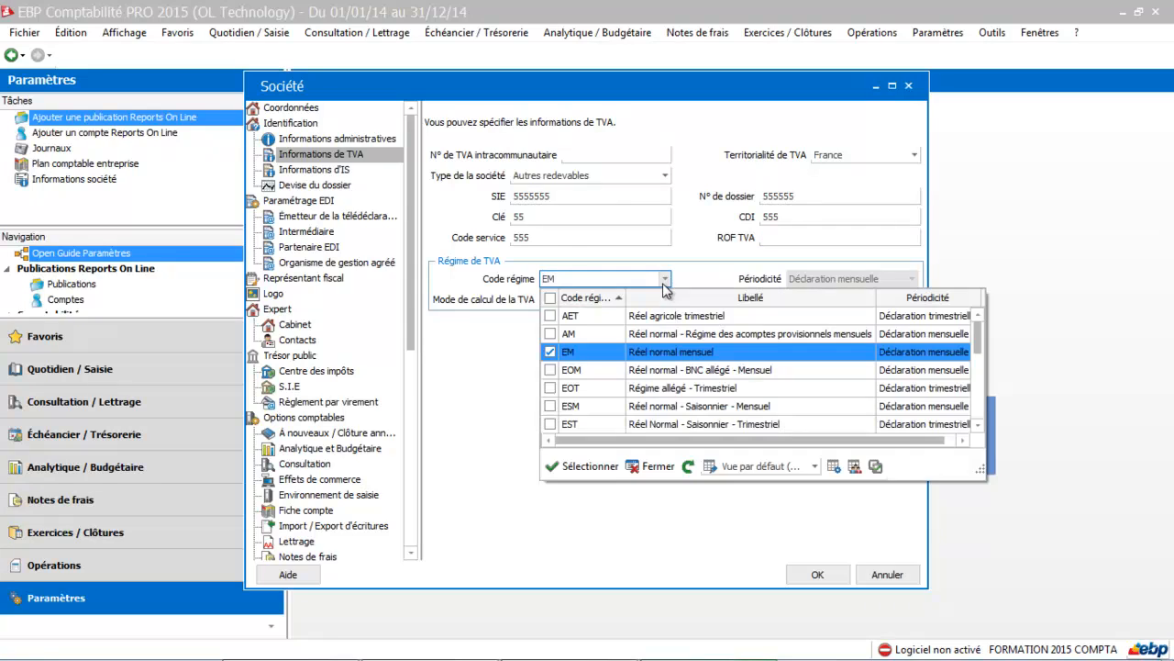
pyautogui.click(584, 350)
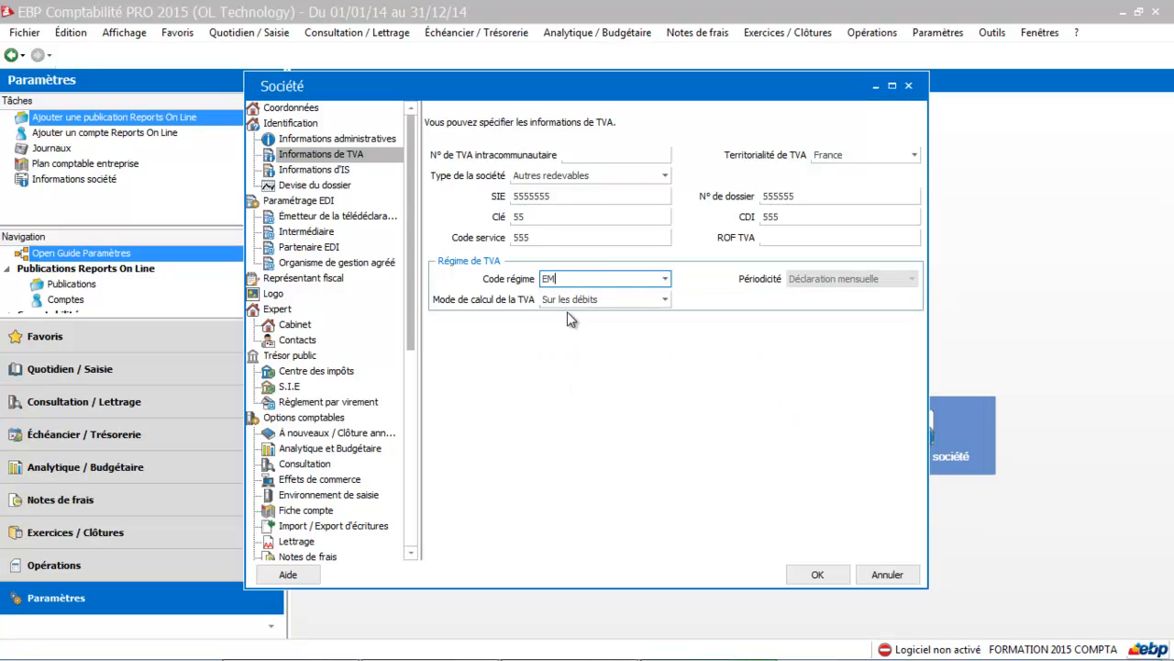
# Step: Switch the VAT calculation mode to Mixte and back to Sur les débits
pyautogui.click(570, 300)
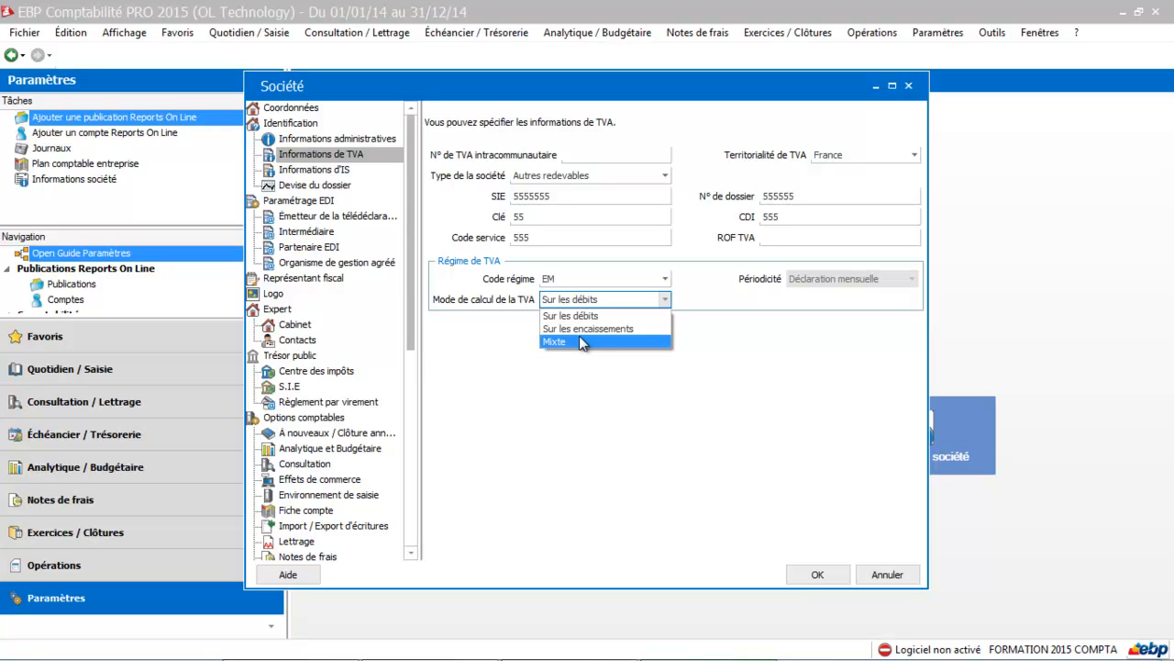
pyautogui.click(580, 341)
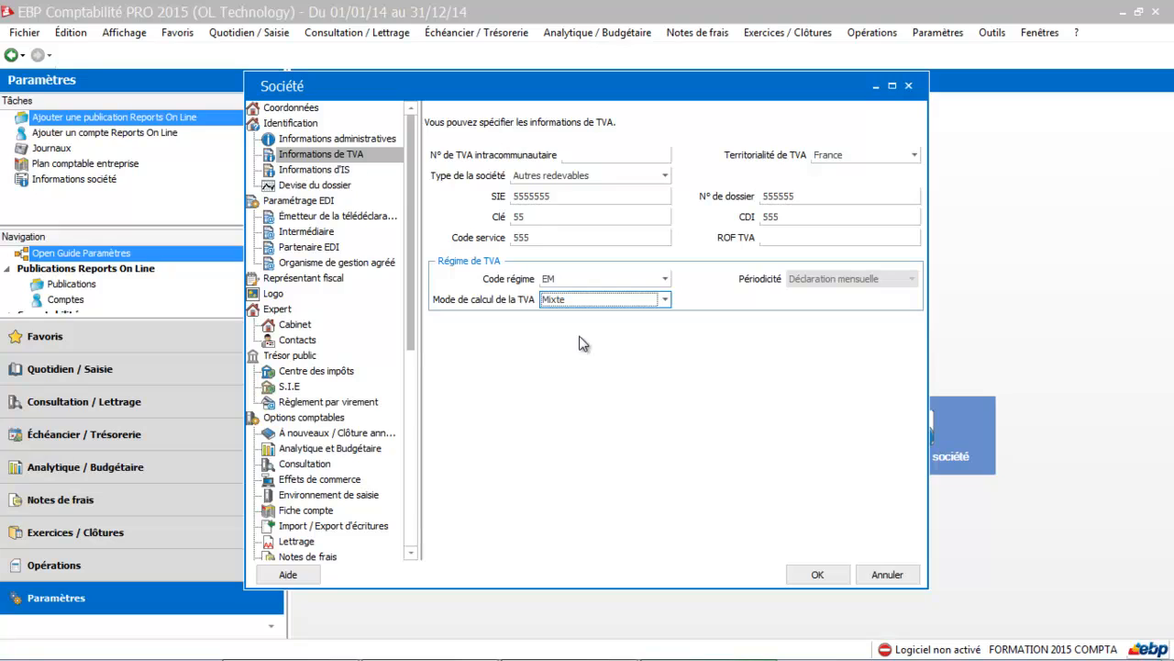
pyautogui.click(665, 301)
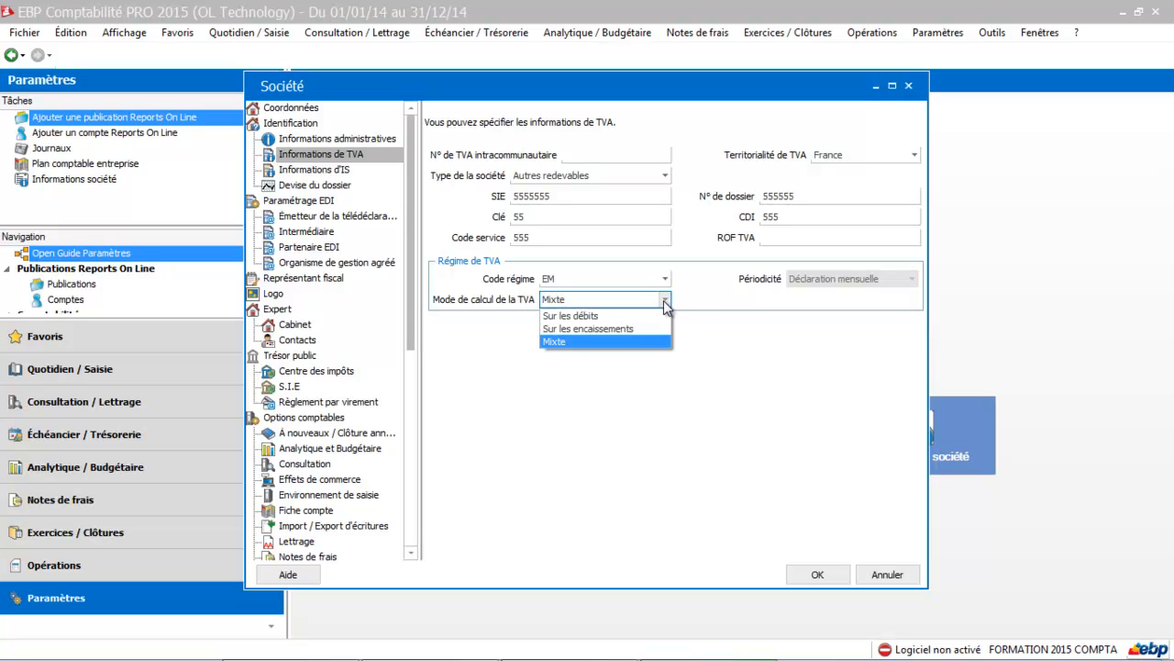
pyautogui.click(598, 316)
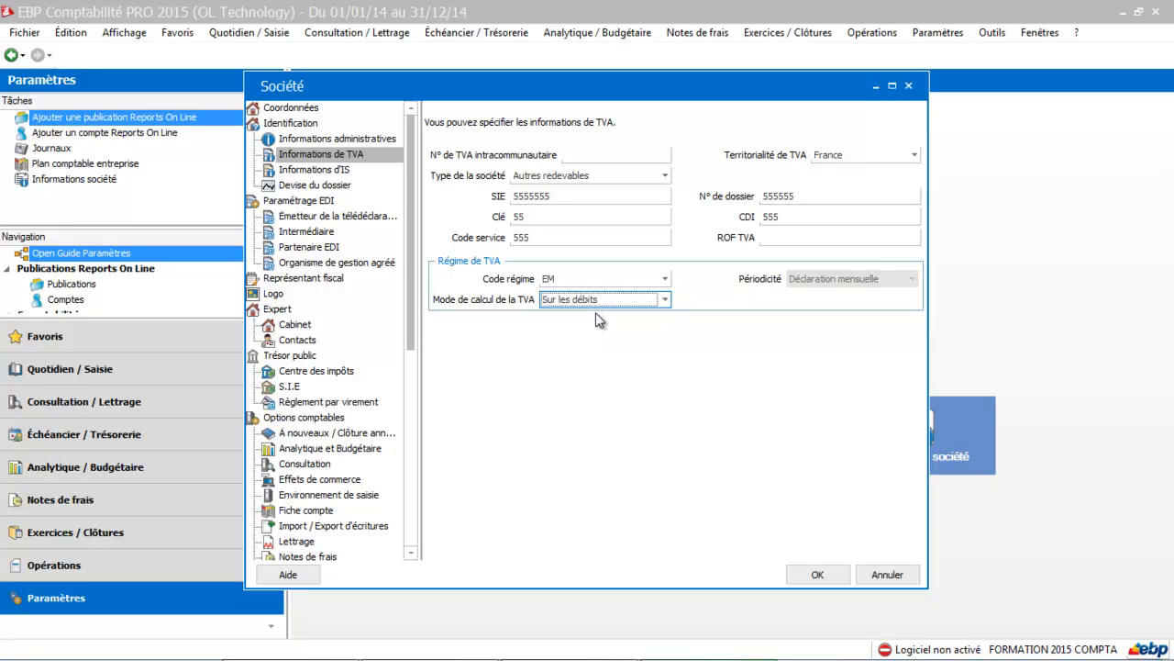
# Step: Review the company's corporate tax (IS) information and the currency settings of the file
pyautogui.click(317, 174)
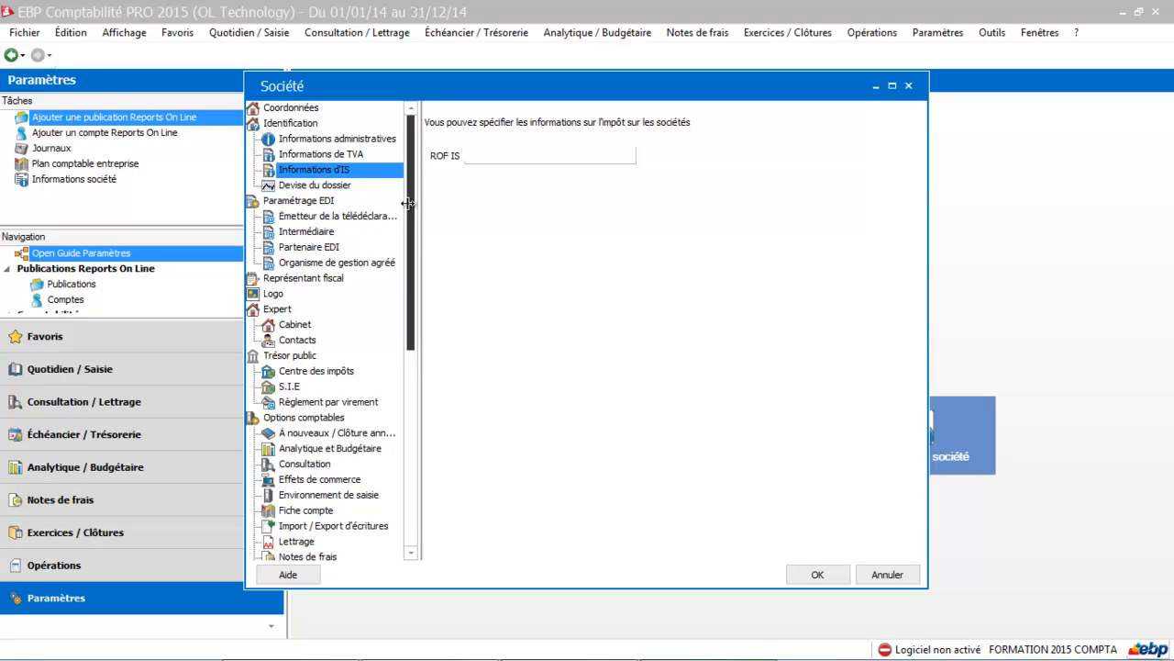
pyautogui.click(477, 158)
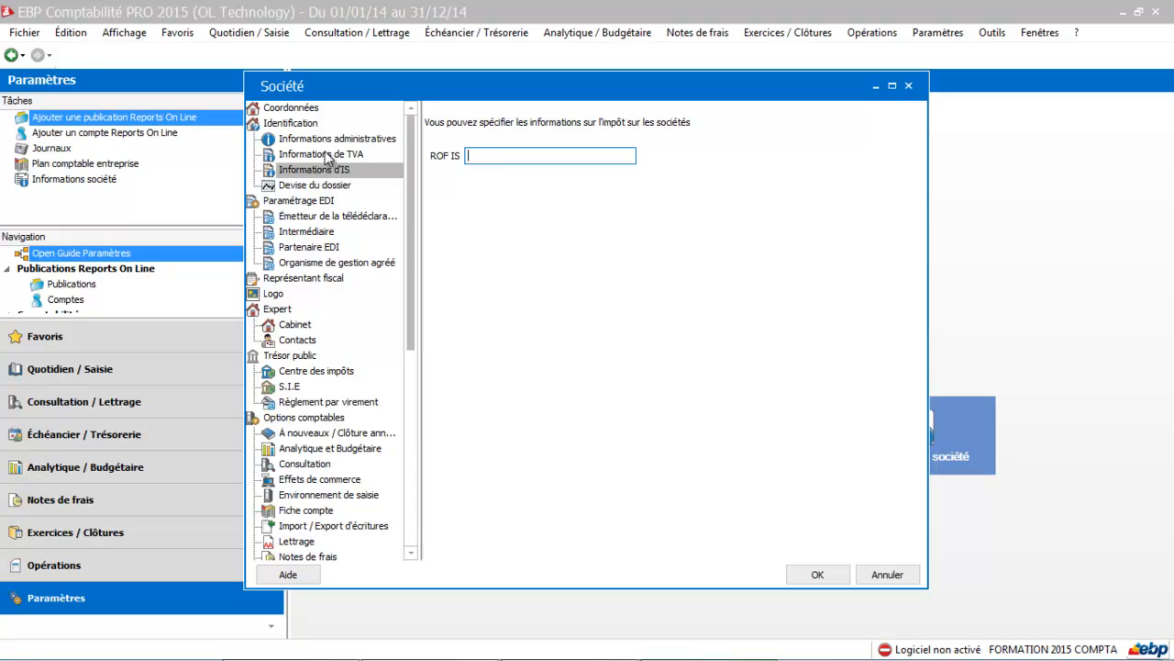
pyautogui.click(315, 187)
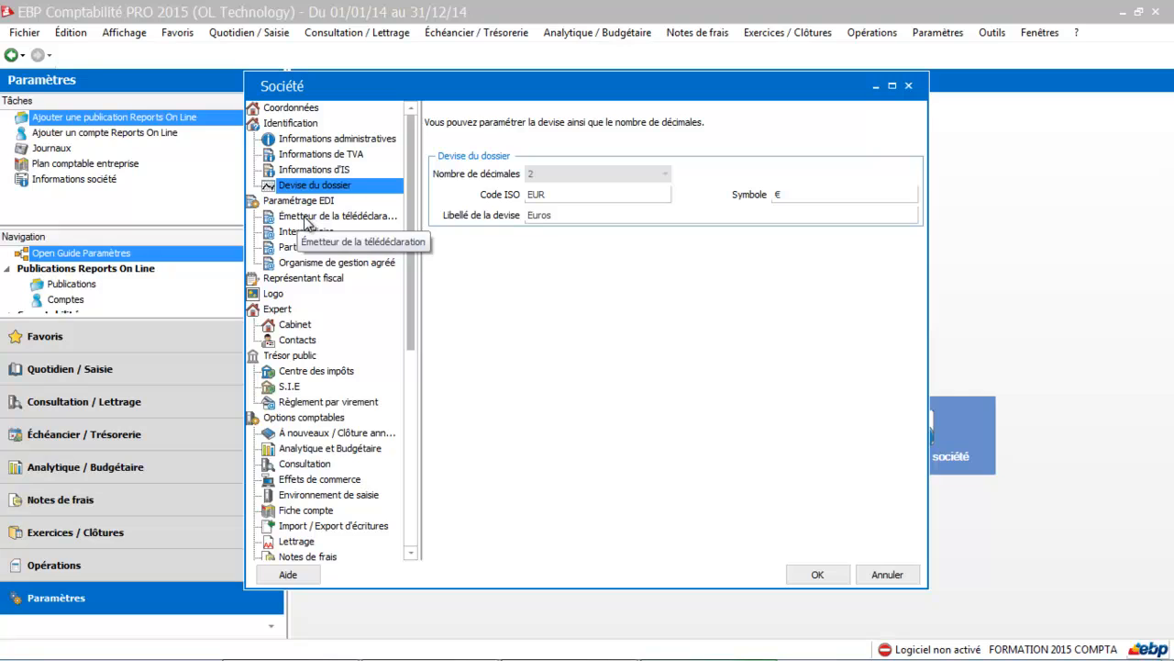
# Step: Choose Autre tiers déclarant as the declaring third party for the EDI télédéclaration sender
pyautogui.click(307, 224)
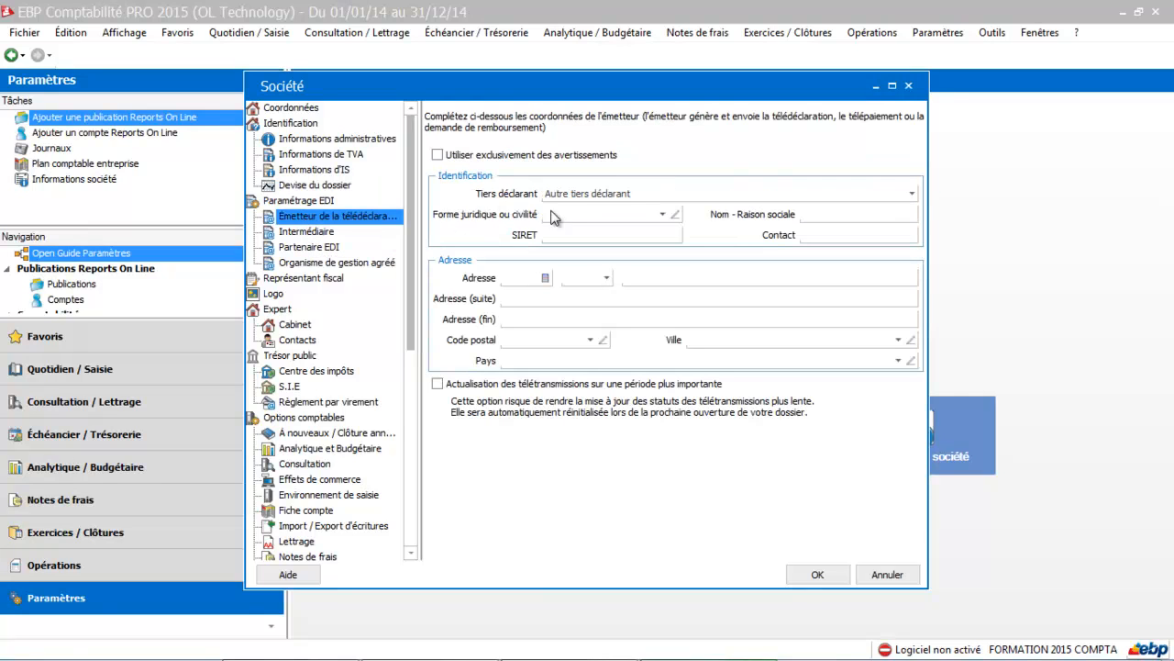
pyautogui.click(605, 194)
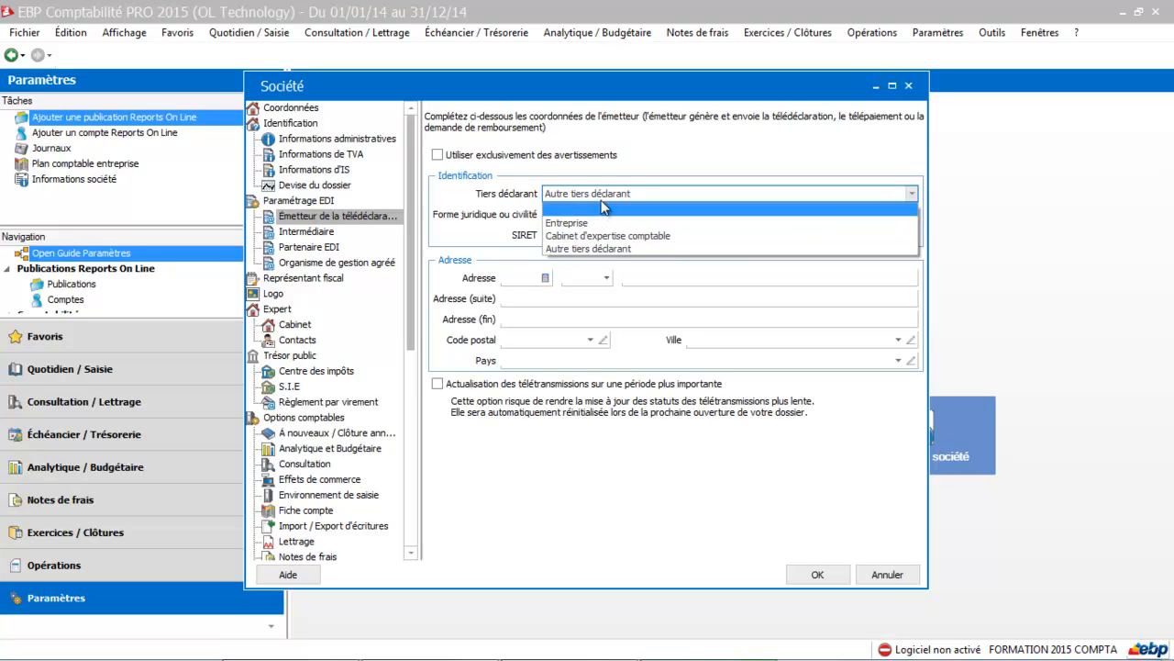
pyautogui.click(578, 249)
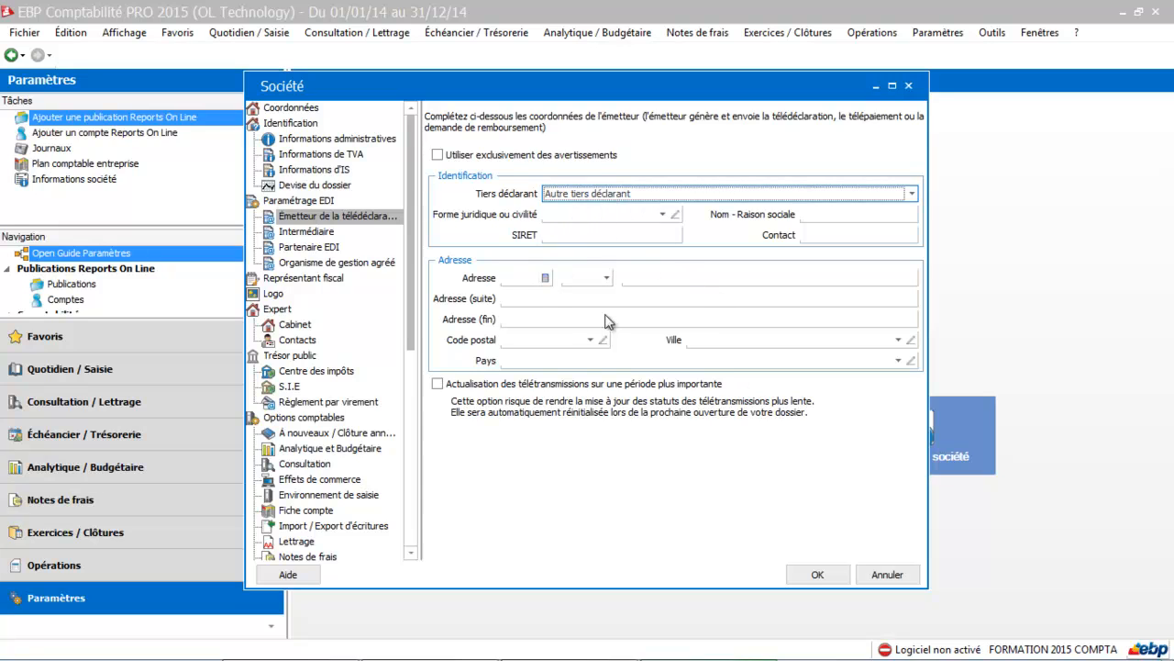
# Step: Review the remaining EDI settings for the intermediary, the EDI partner and the approved management organisation
pyautogui.click(312, 233)
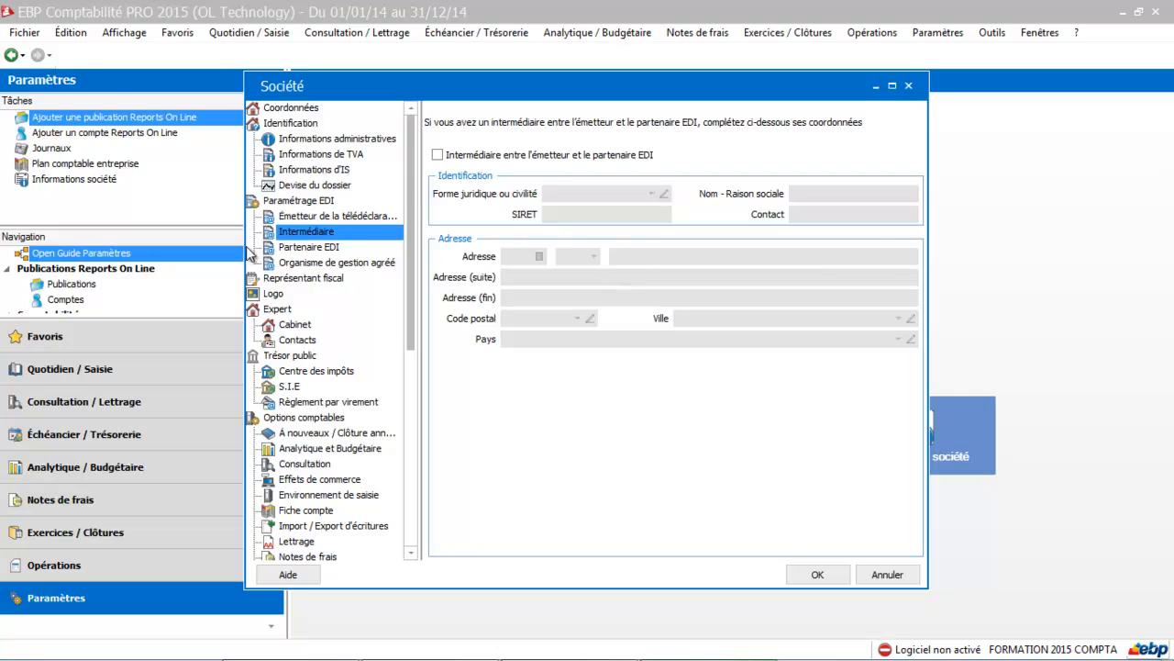
pyautogui.click(297, 249)
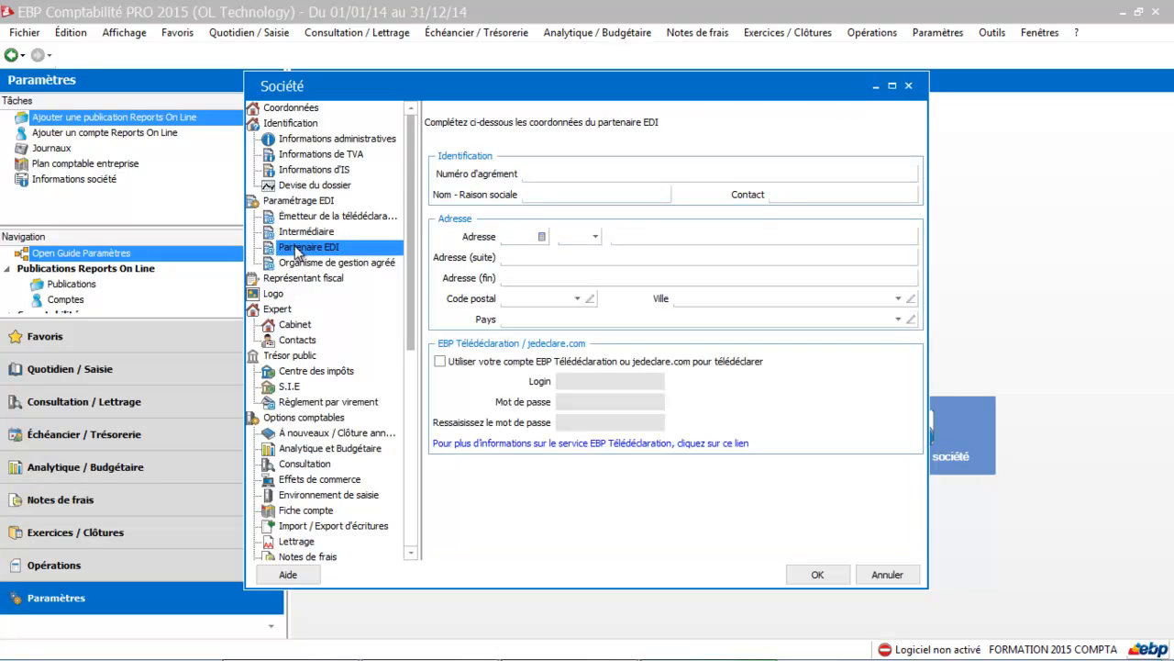
pyautogui.click(545, 173)
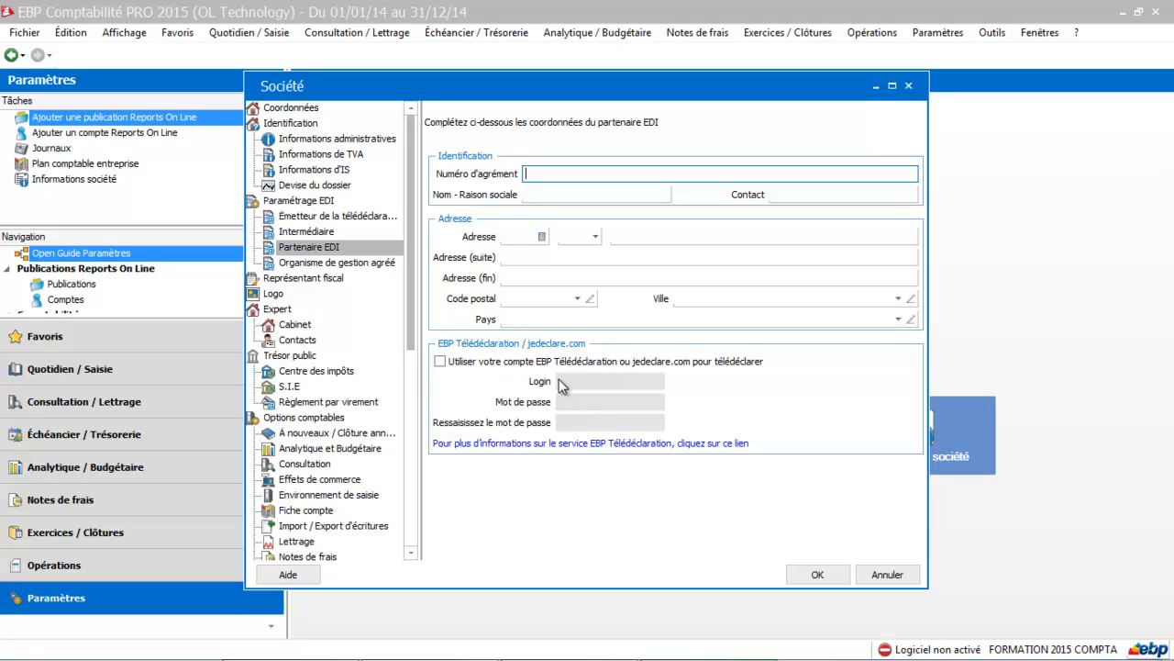
pyautogui.click(370, 266)
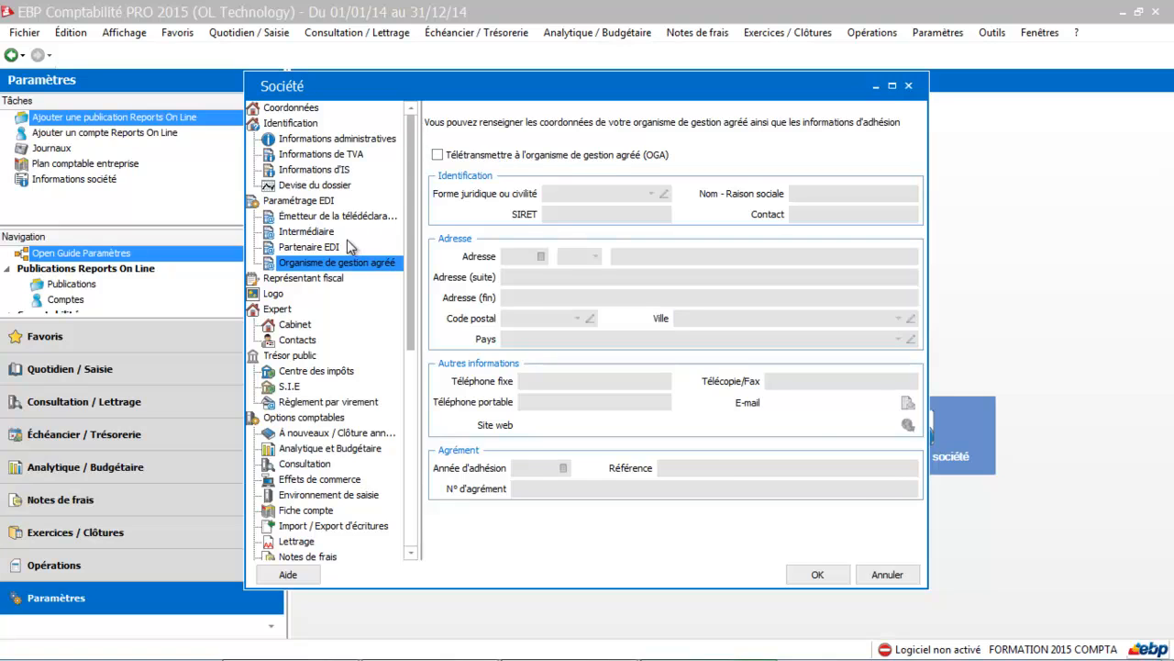
# Step: Examine the company settings for the fiscal representative, logo, accounting firm, expert contacts and tax centre
pyautogui.click(323, 278)
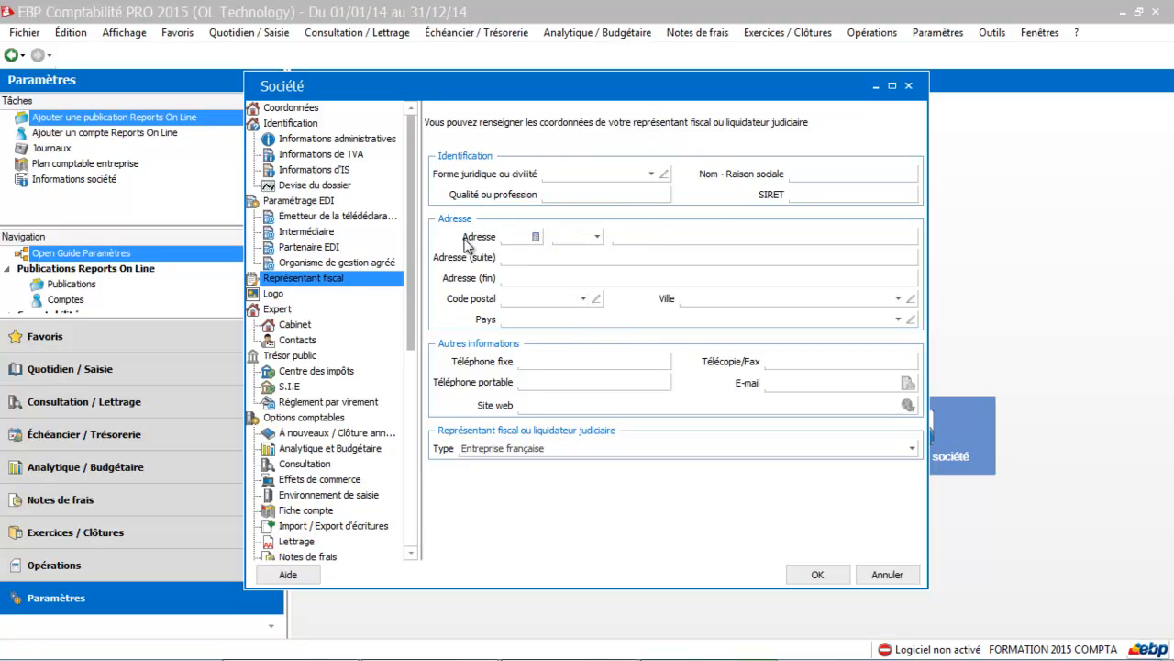
pyautogui.click(287, 295)
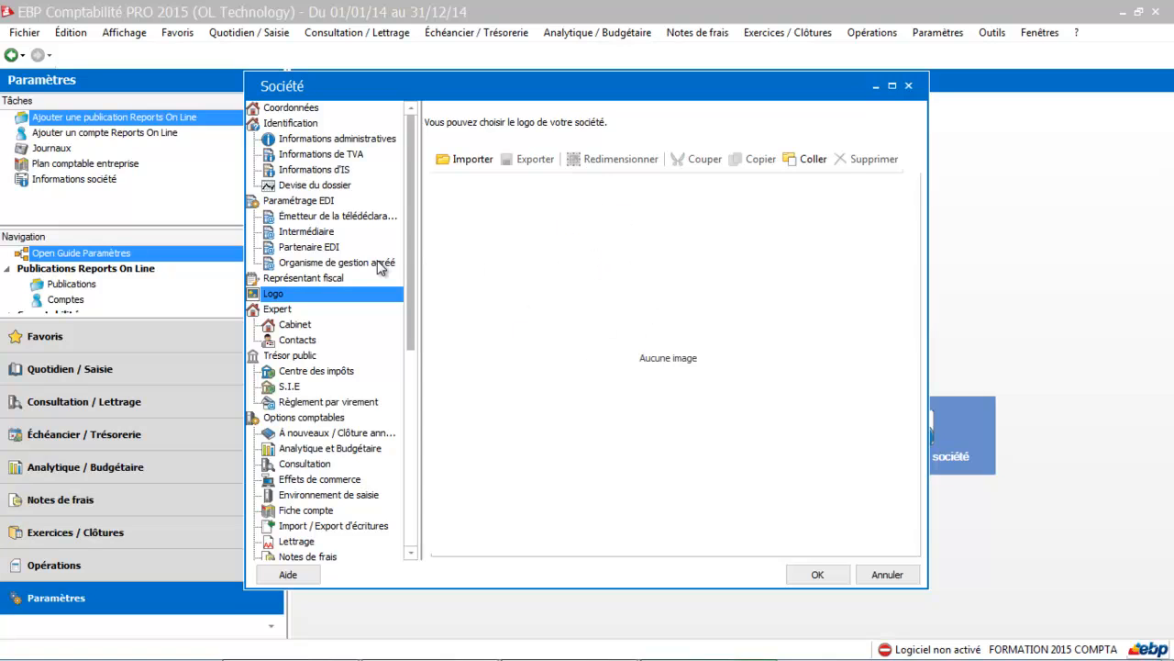
pyautogui.click(295, 326)
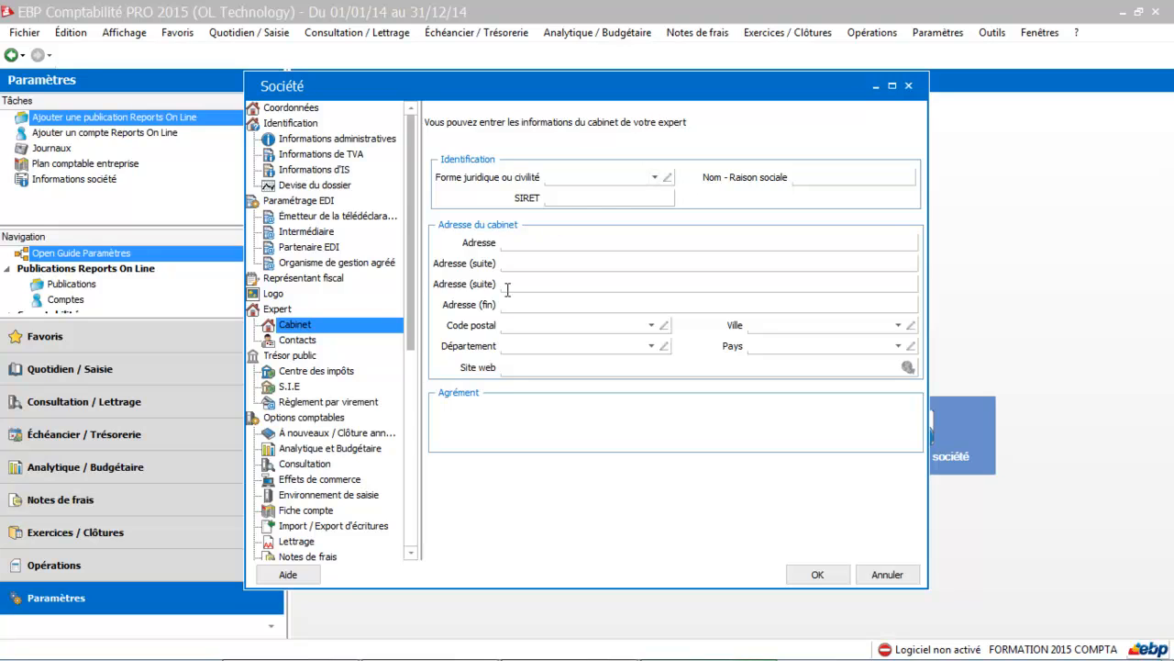
pyautogui.click(310, 340)
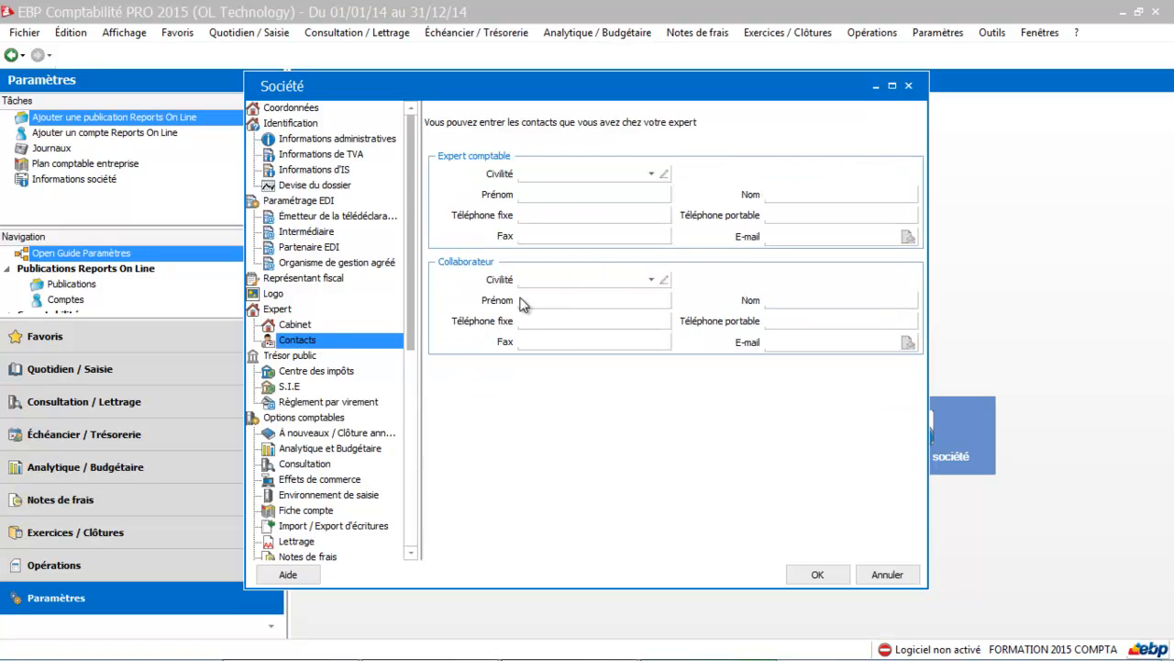
pyautogui.click(338, 372)
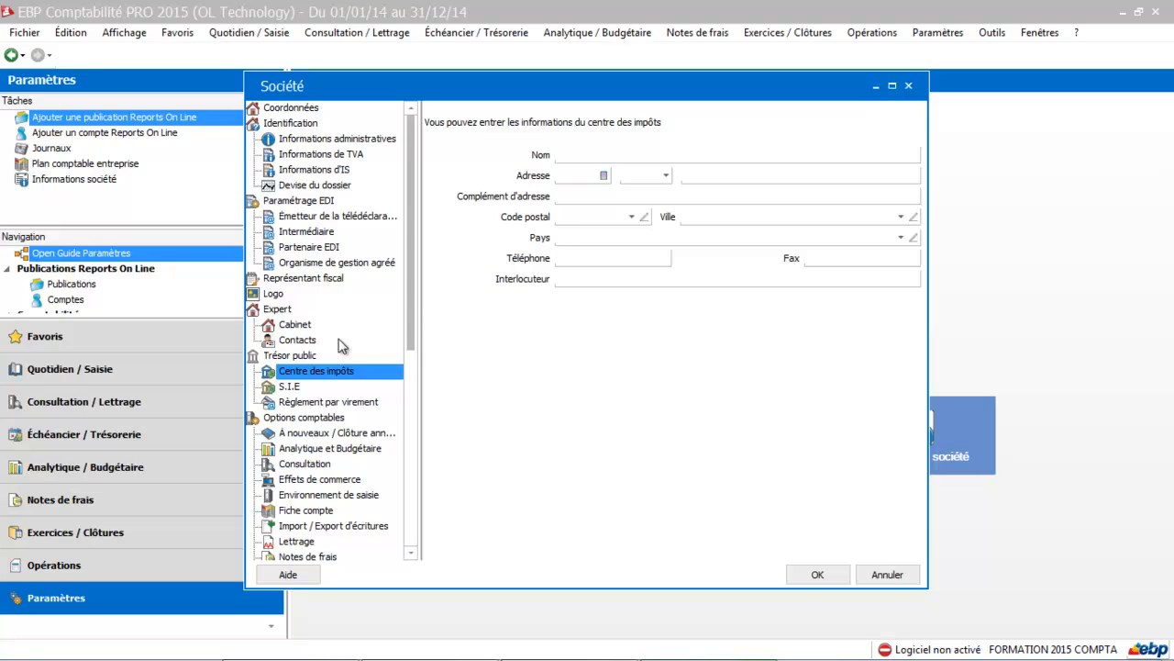
# Step: Review the business tax office (S.I.E) details and the beneficiary choices for paying VAT declarations by bank transfer
pyautogui.click(293, 389)
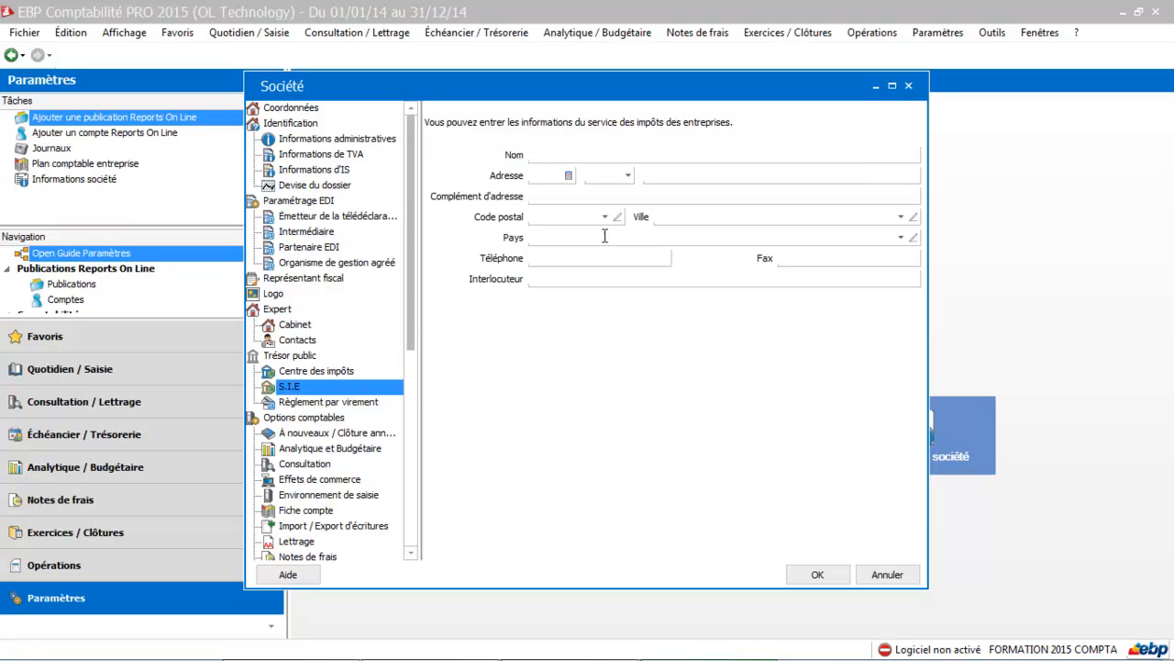
pyautogui.click(367, 406)
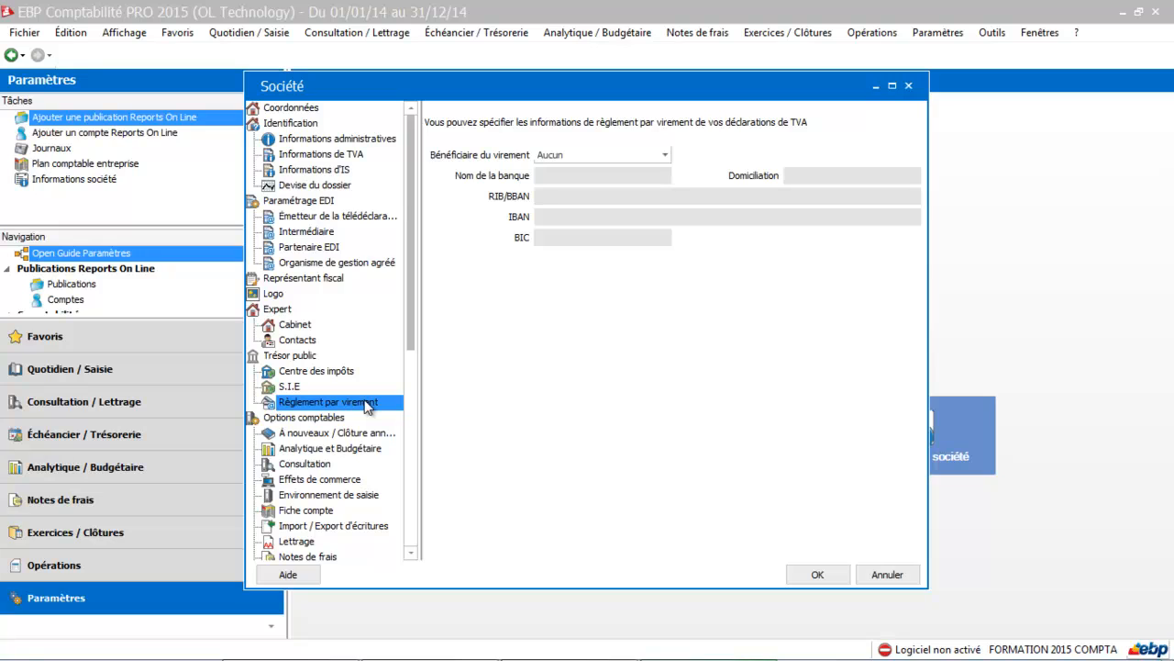
pyautogui.click(611, 156)
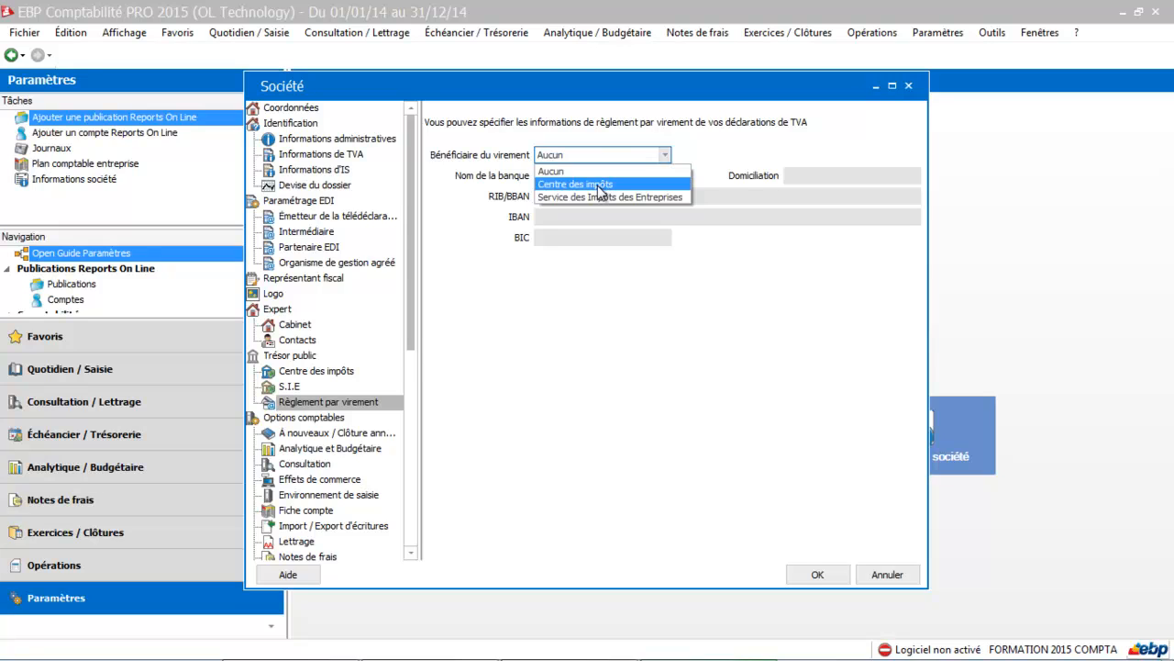
pyautogui.click(520, 264)
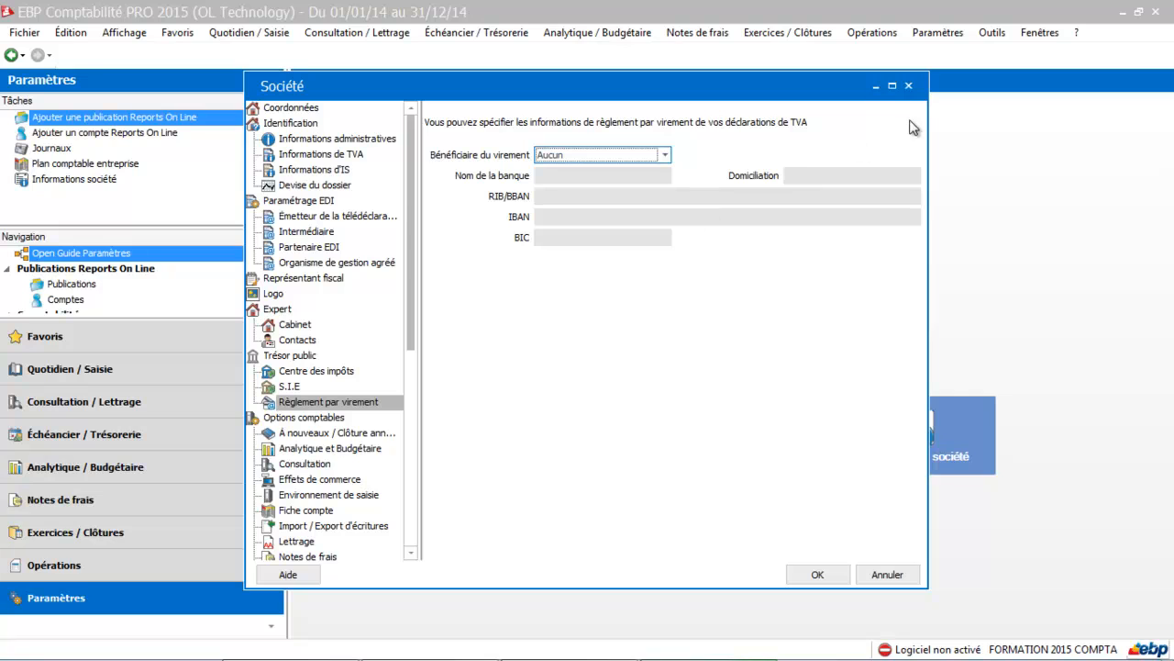
# Step: Set the generation mode of the À nouveaux to À la clôture d'un exercice in the accounting options
pyautogui.click(892, 86)
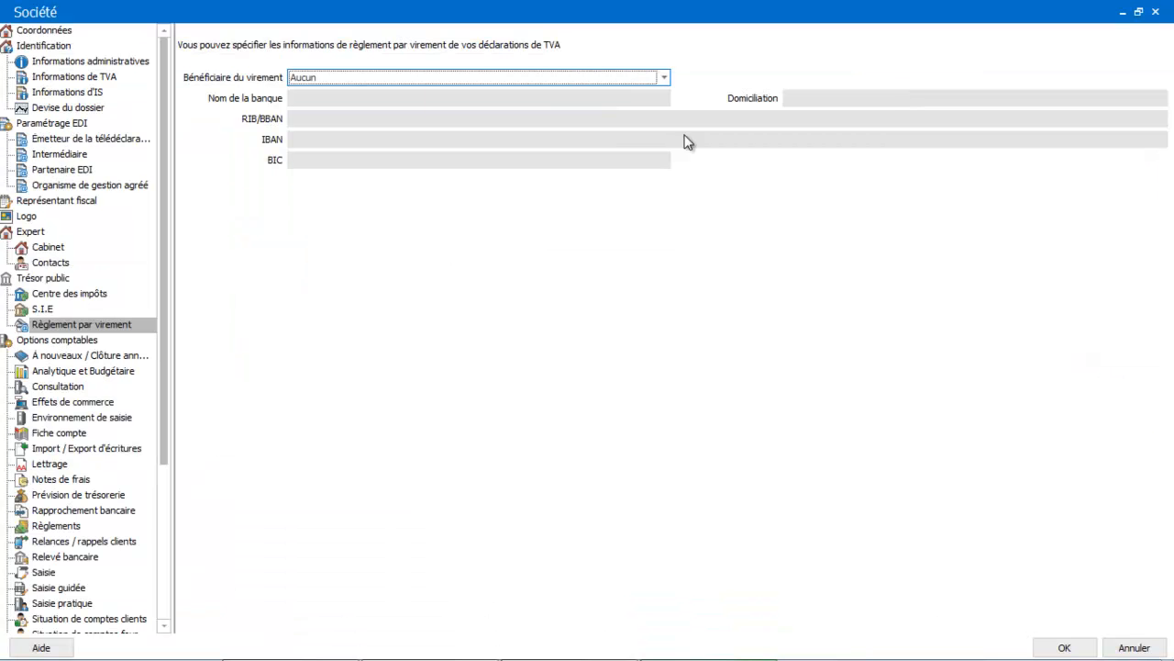
pyautogui.click(85, 357)
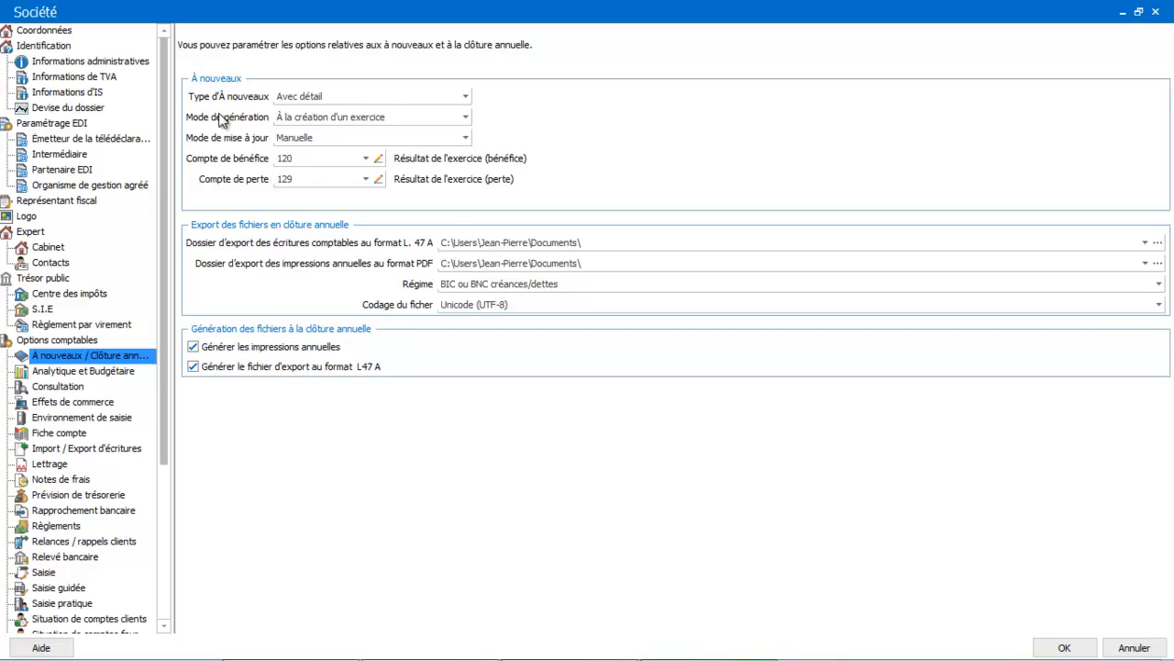
pyautogui.click(328, 118)
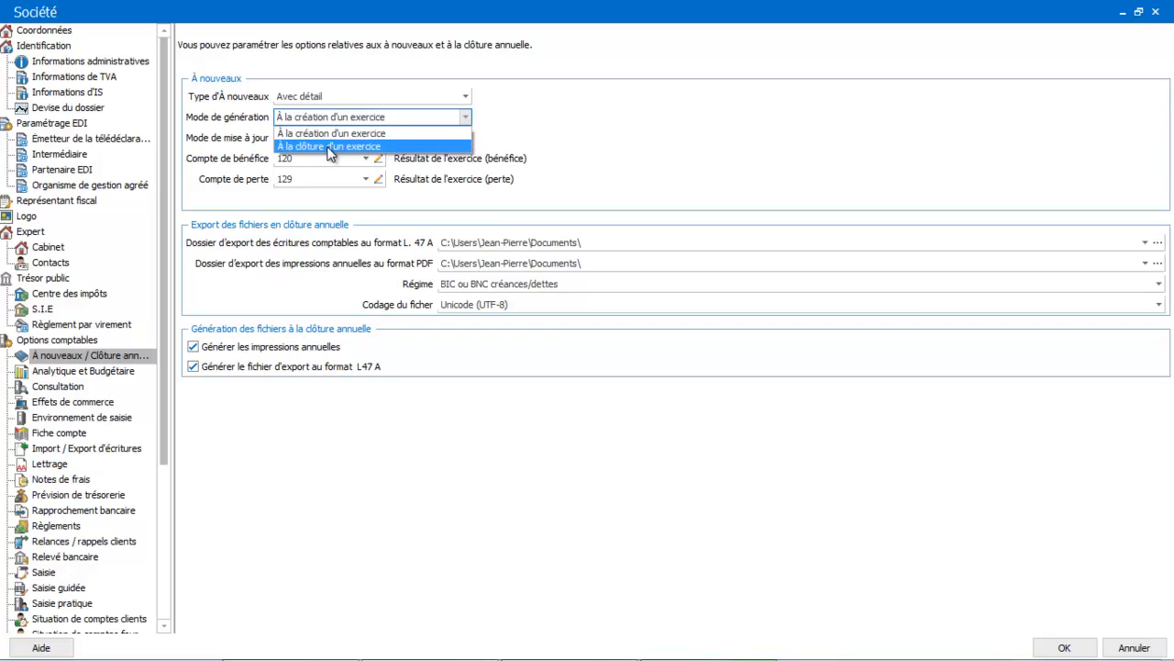
pyautogui.press('Escape')
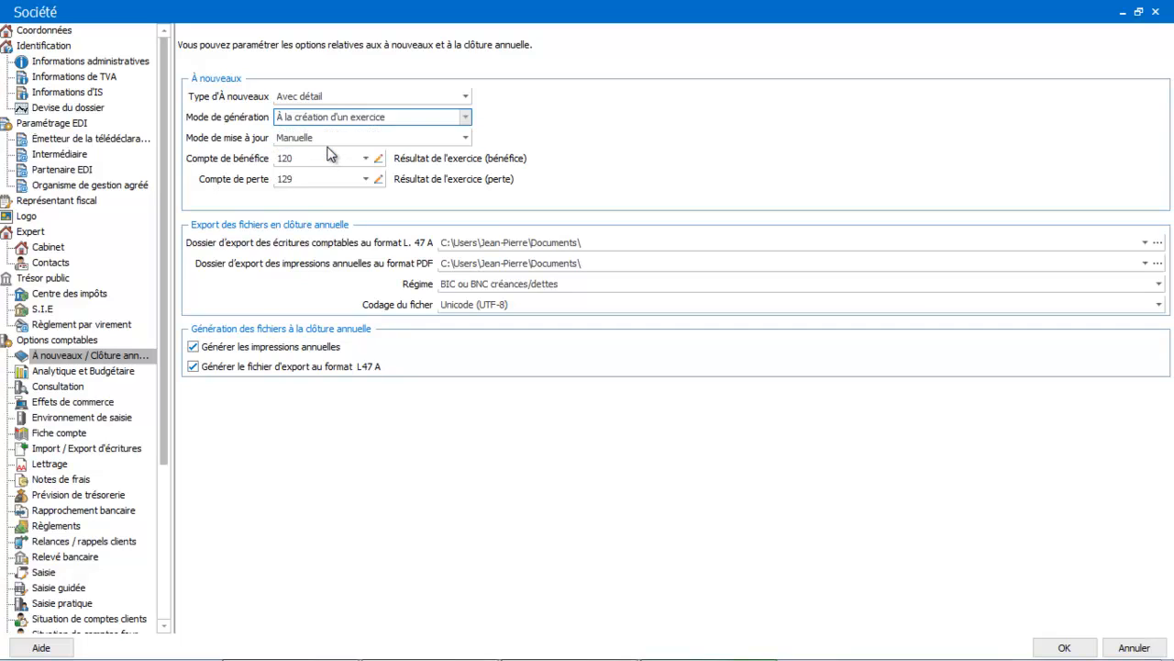
pyautogui.press('Down')
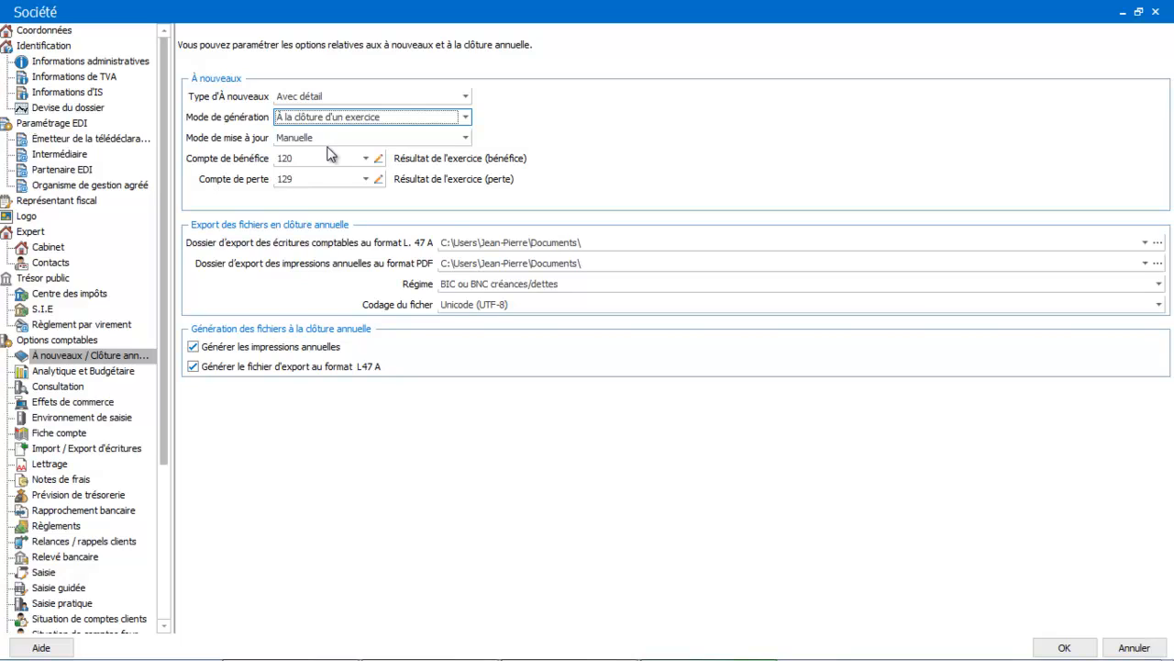
pyautogui.click(331, 158)
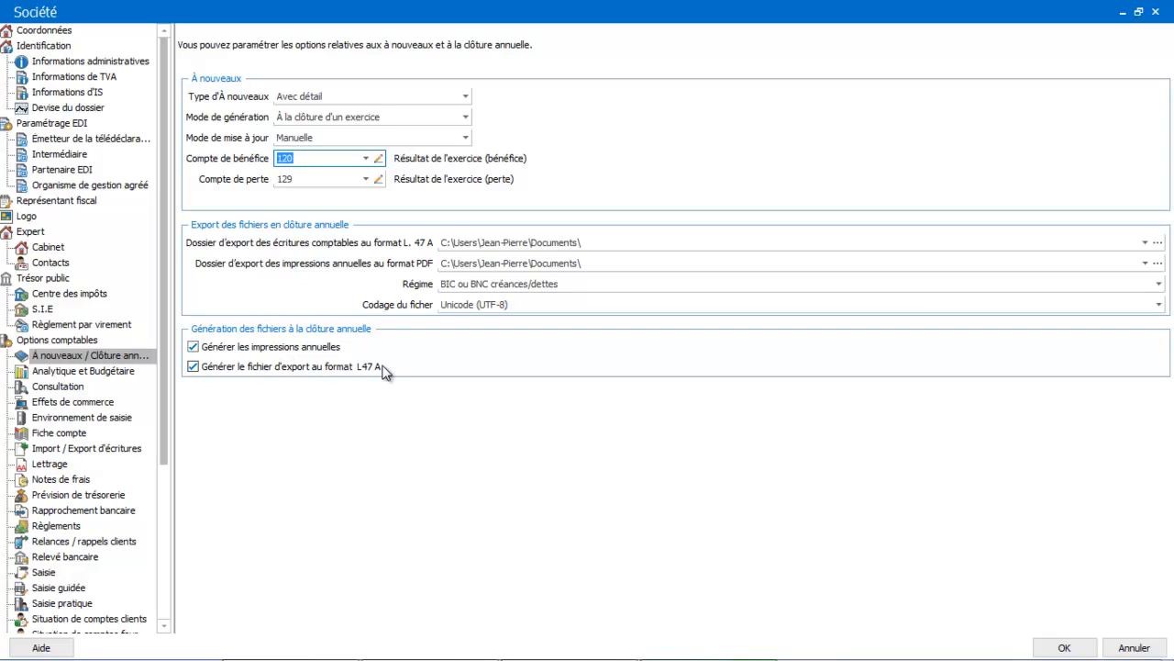
# Step: Examine the accounting options for analytics and budget, consultation, effets de commerce and the entry environment
pyautogui.click(92, 377)
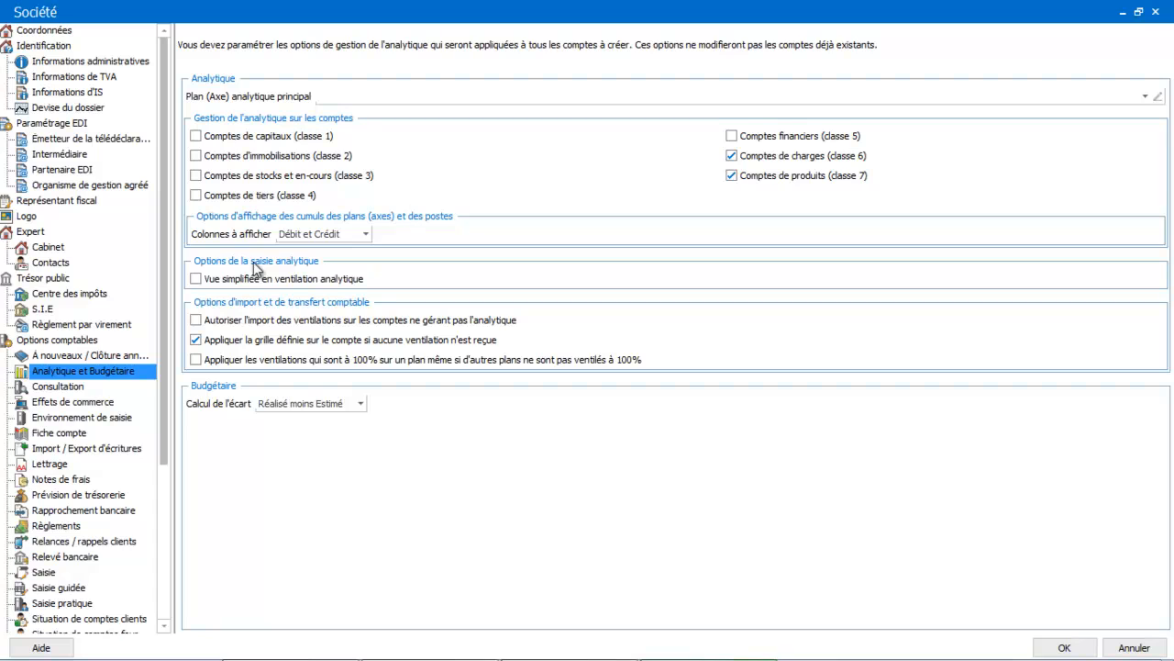
pyautogui.click(75, 389)
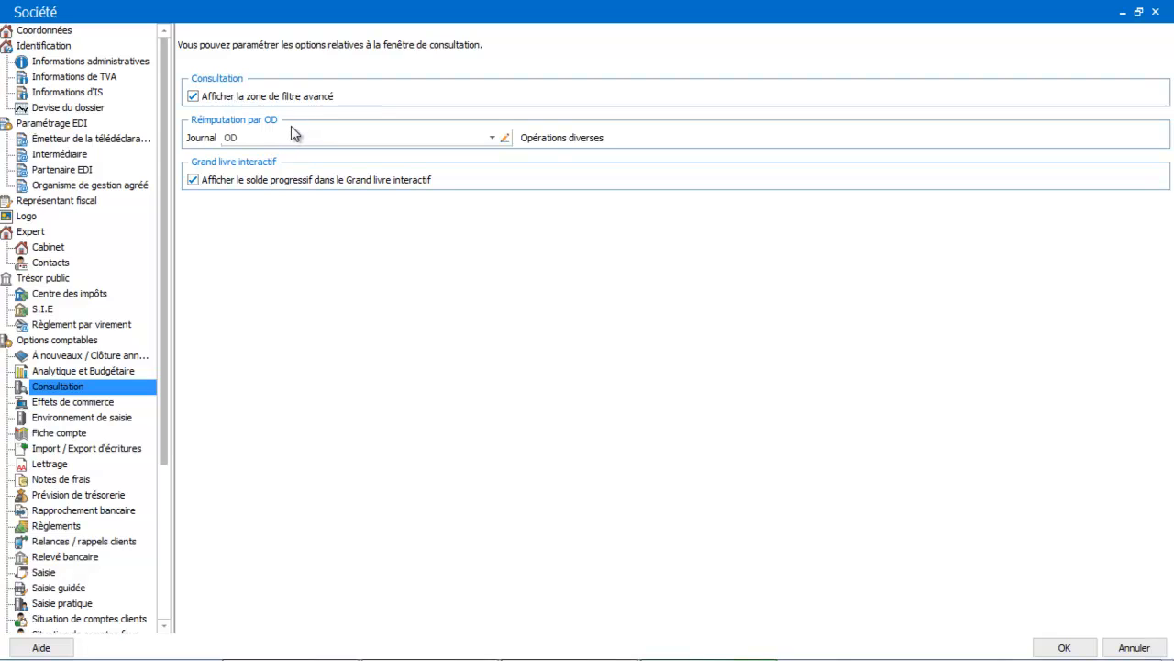
pyautogui.click(80, 405)
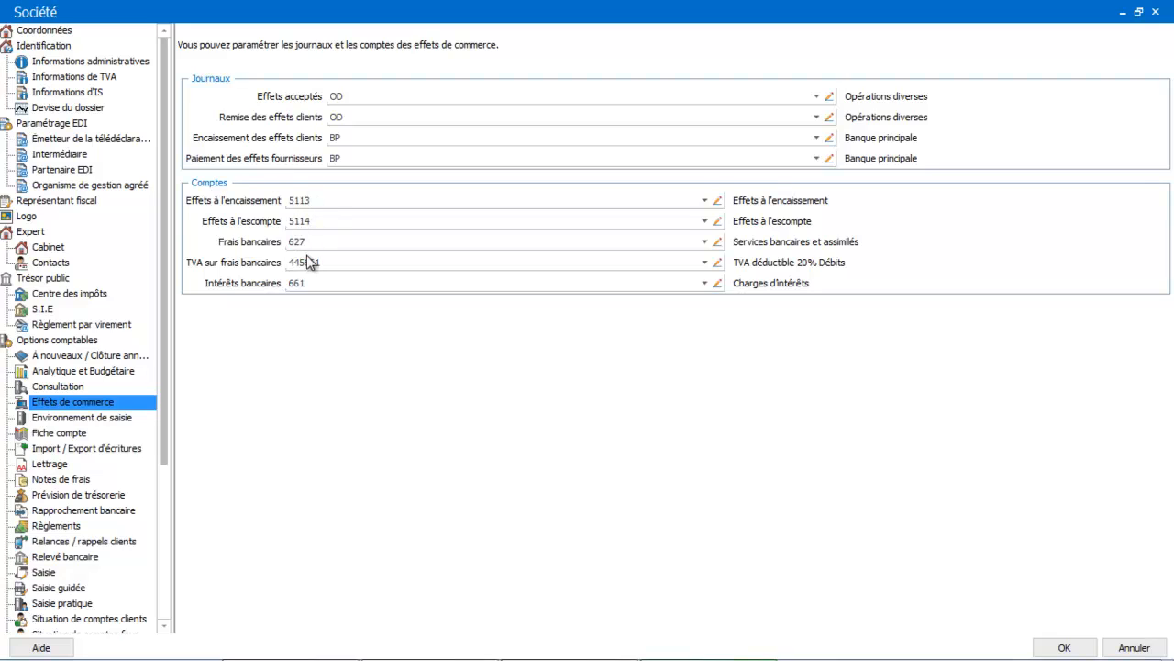
pyautogui.click(122, 418)
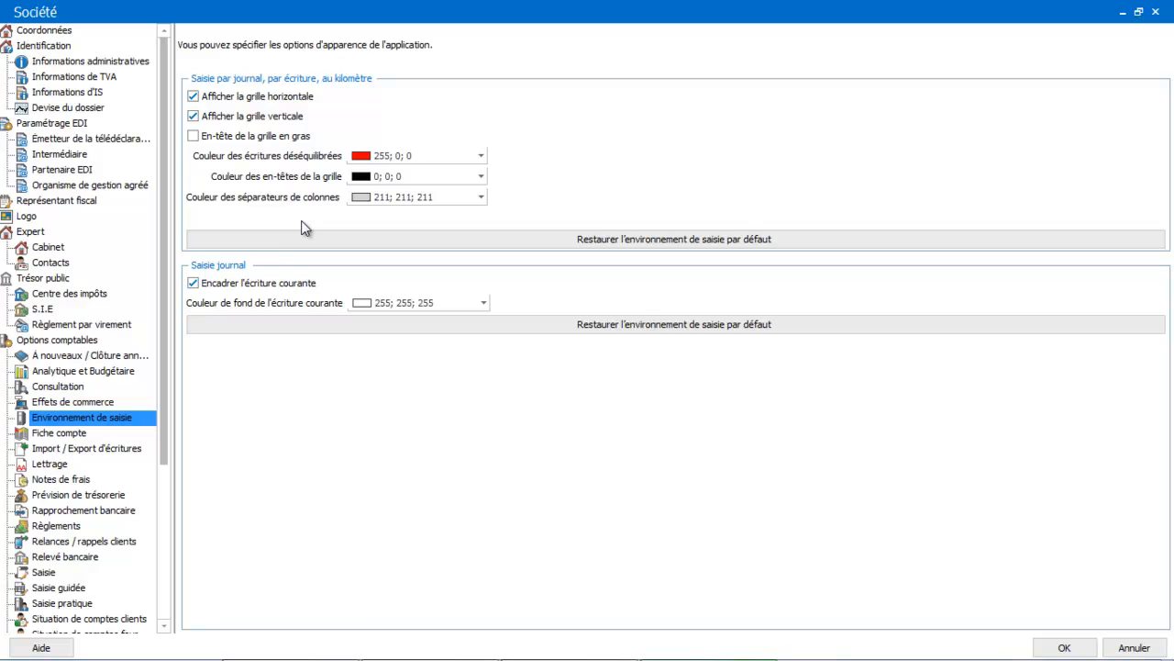
# Step: Try to enable completing general account numbers with zeros on the right in the default account options
pyautogui.click(82, 435)
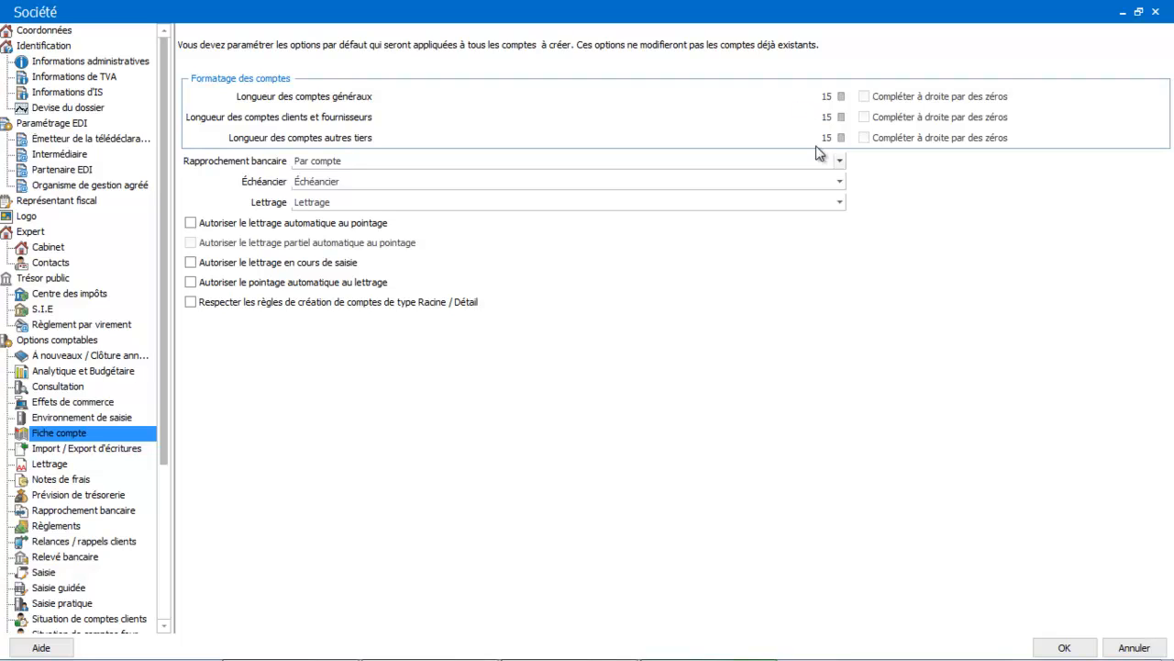
pyautogui.click(865, 97)
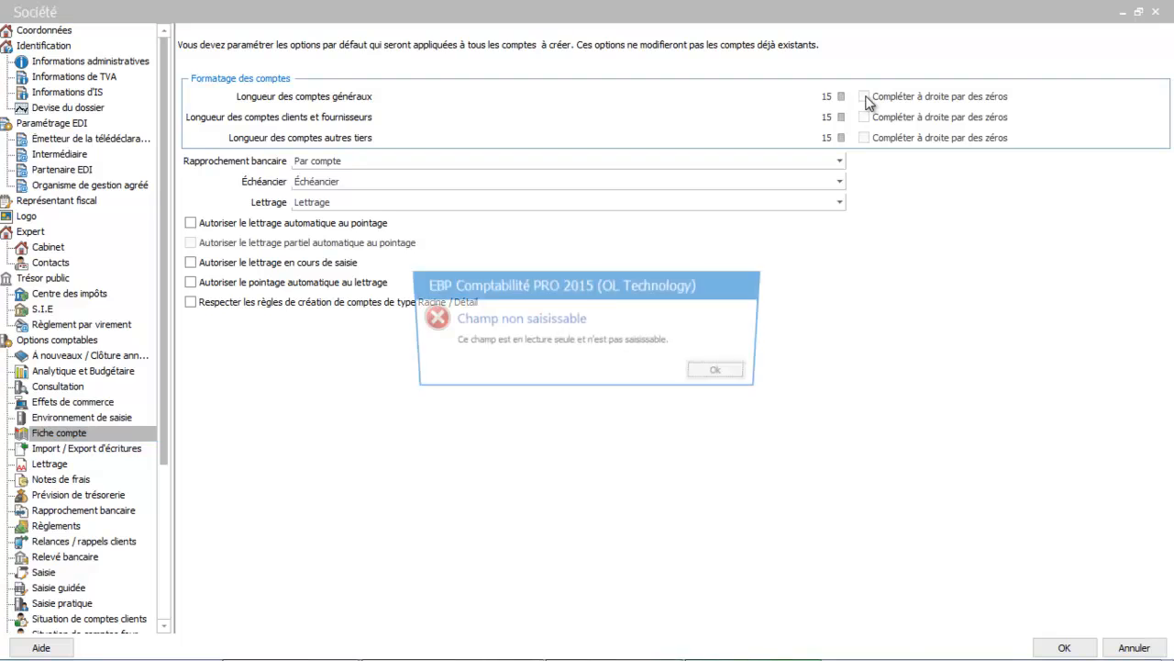
pyautogui.click(729, 373)
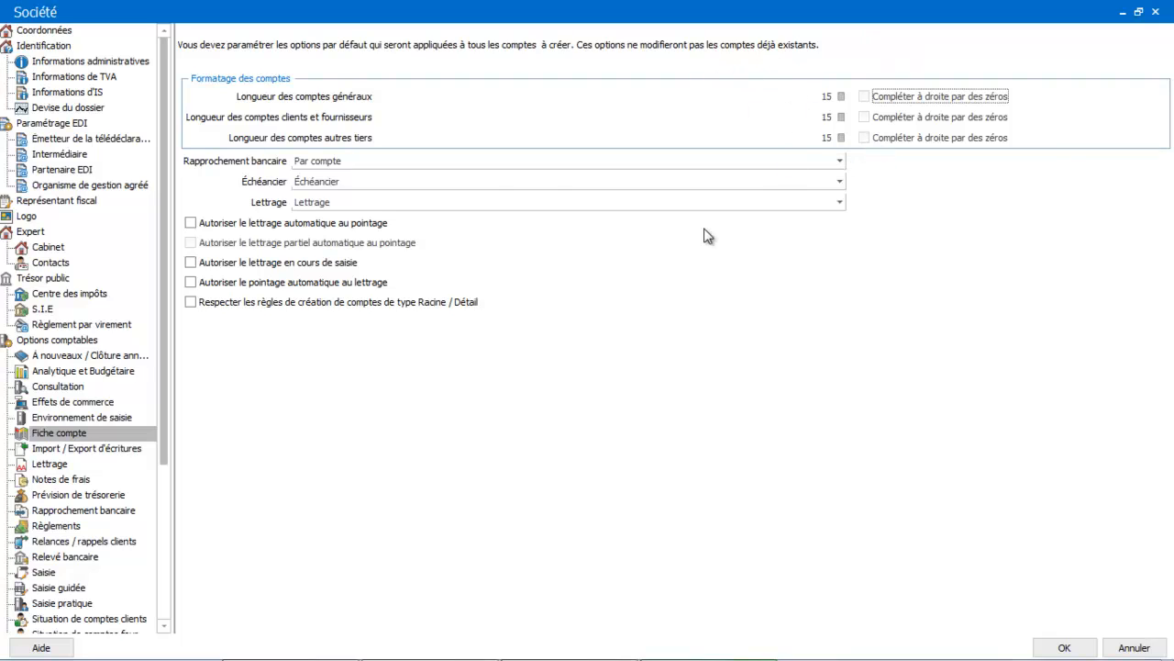
# Step: Choose Par compte for bank reconciliation, Échéancier for the schedule and Lettrage for matching as defaults for new accounts
pyautogui.click(437, 163)
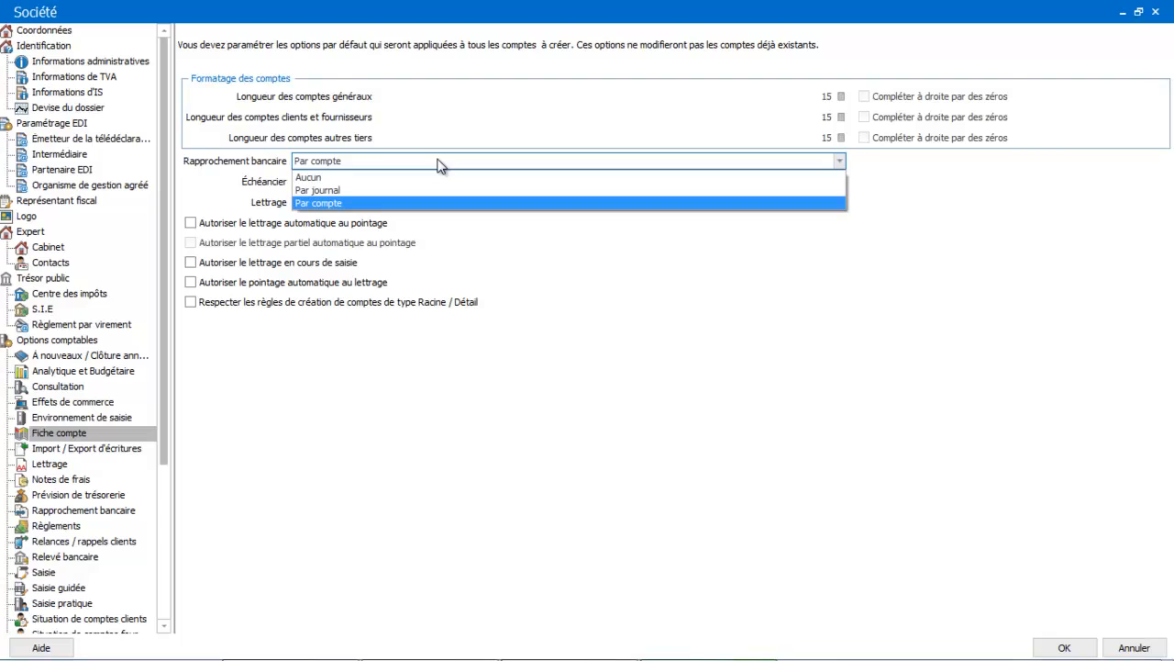
pyautogui.click(405, 196)
pyautogui.click(409, 184)
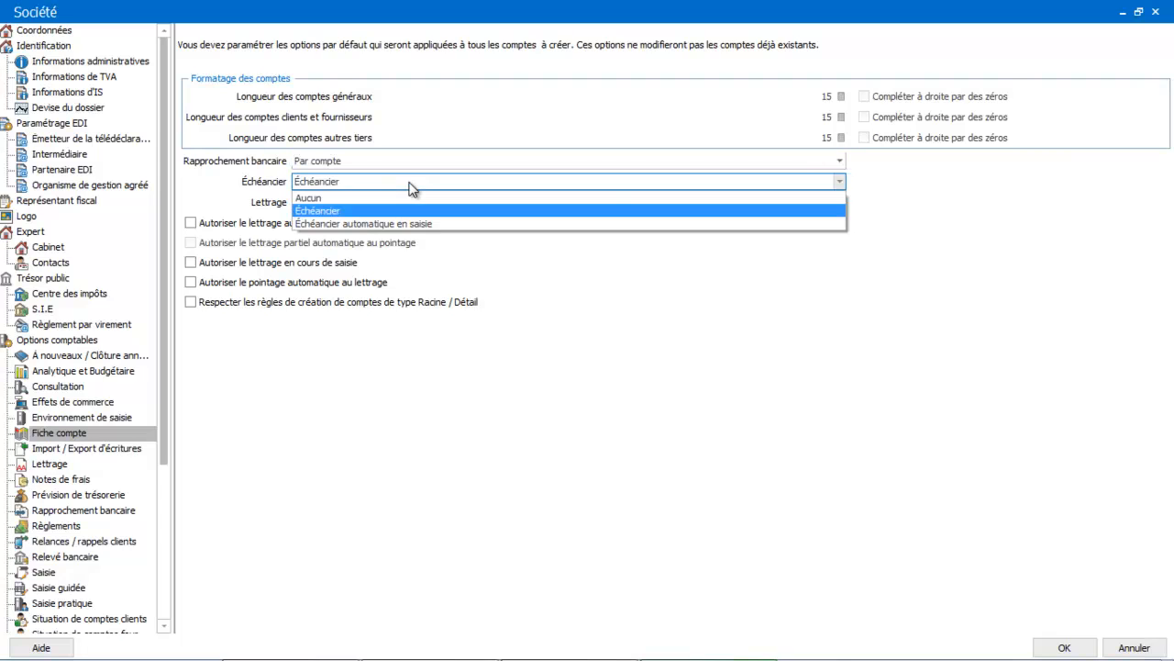
pyautogui.click(393, 215)
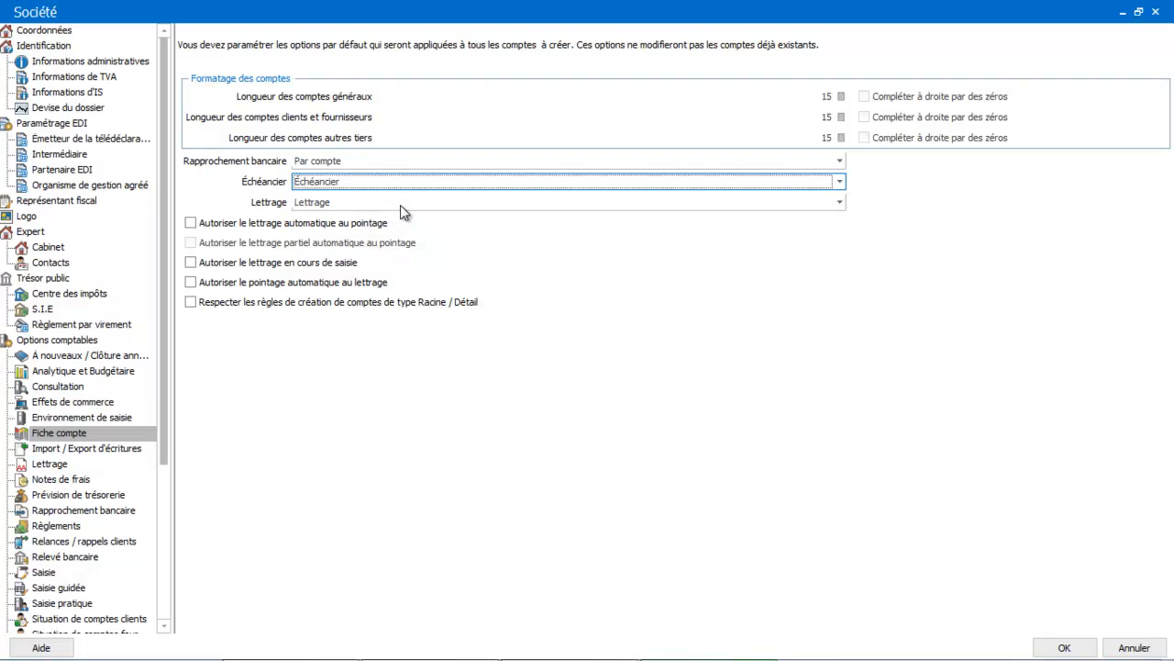
pyautogui.click(402, 204)
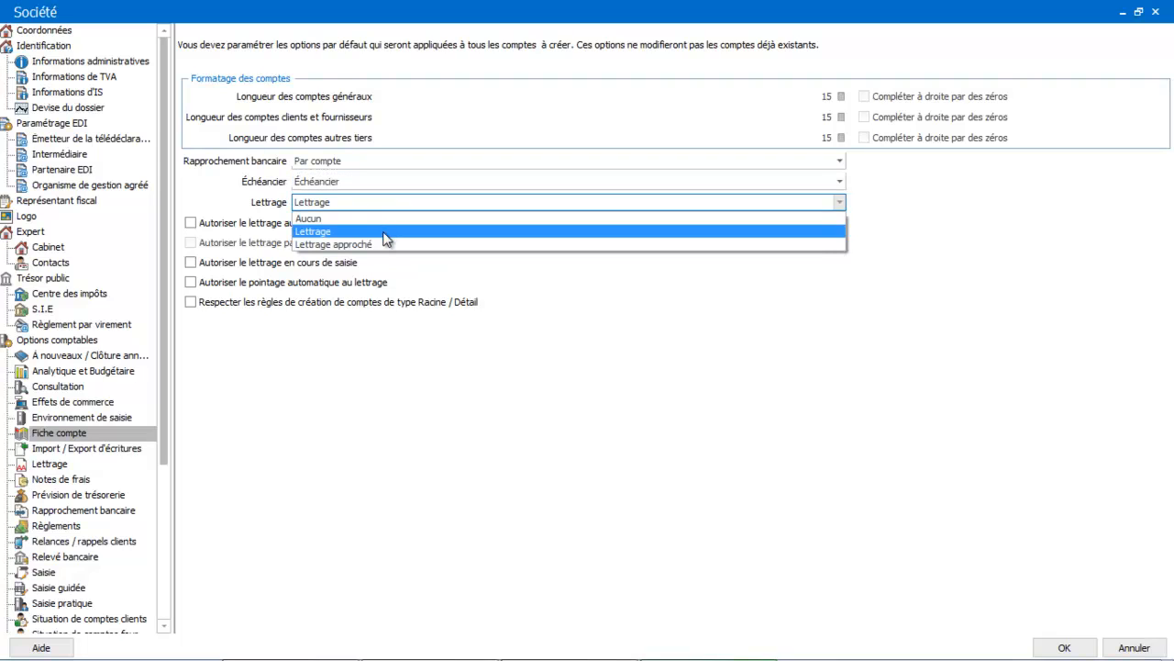
pyautogui.click(387, 234)
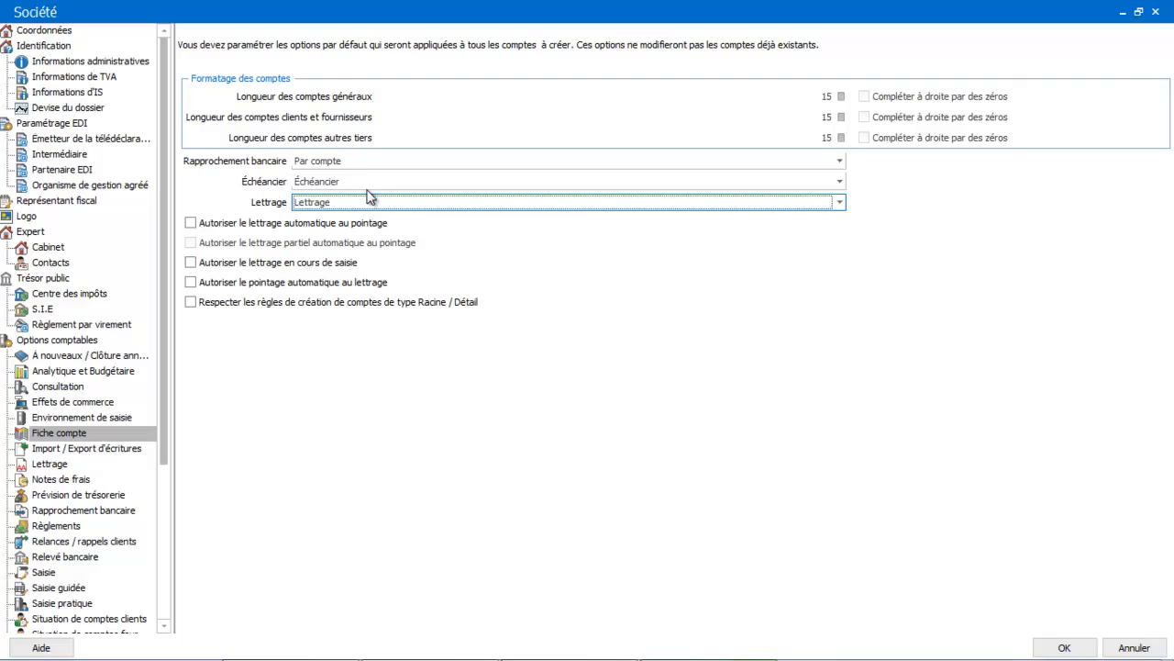
# Step: Try the account options that allow lettrage during entry and automatic lettrage au pointage
pyautogui.click(191, 263)
pyautogui.click(191, 264)
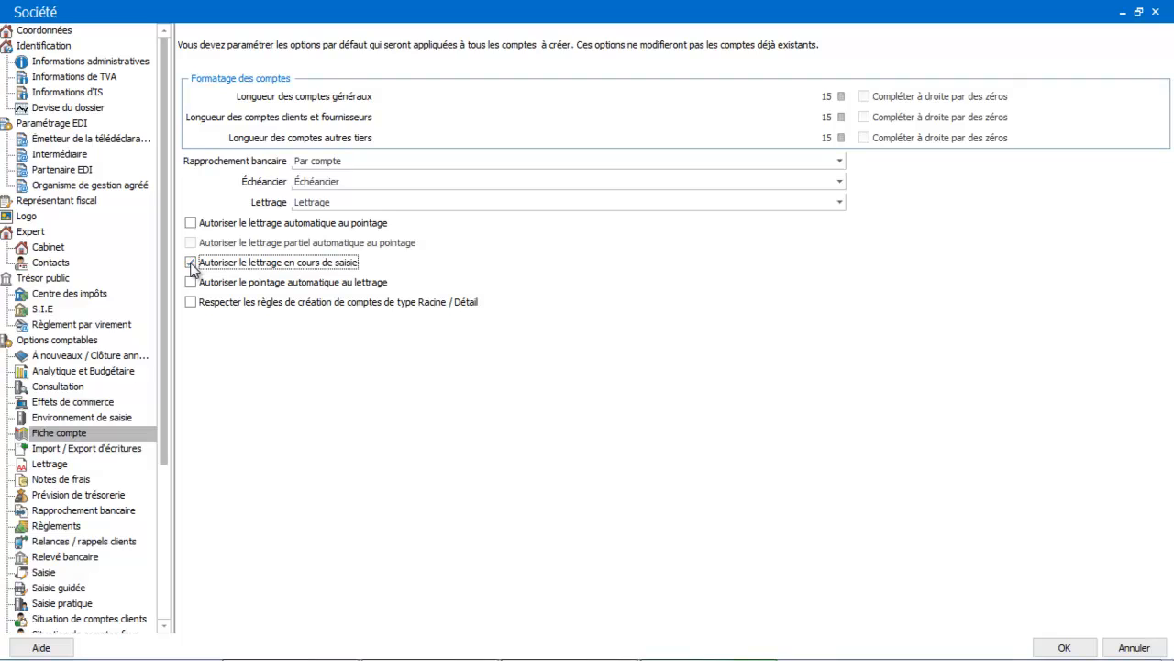
pyautogui.click(191, 264)
pyautogui.click(192, 224)
pyautogui.click(191, 224)
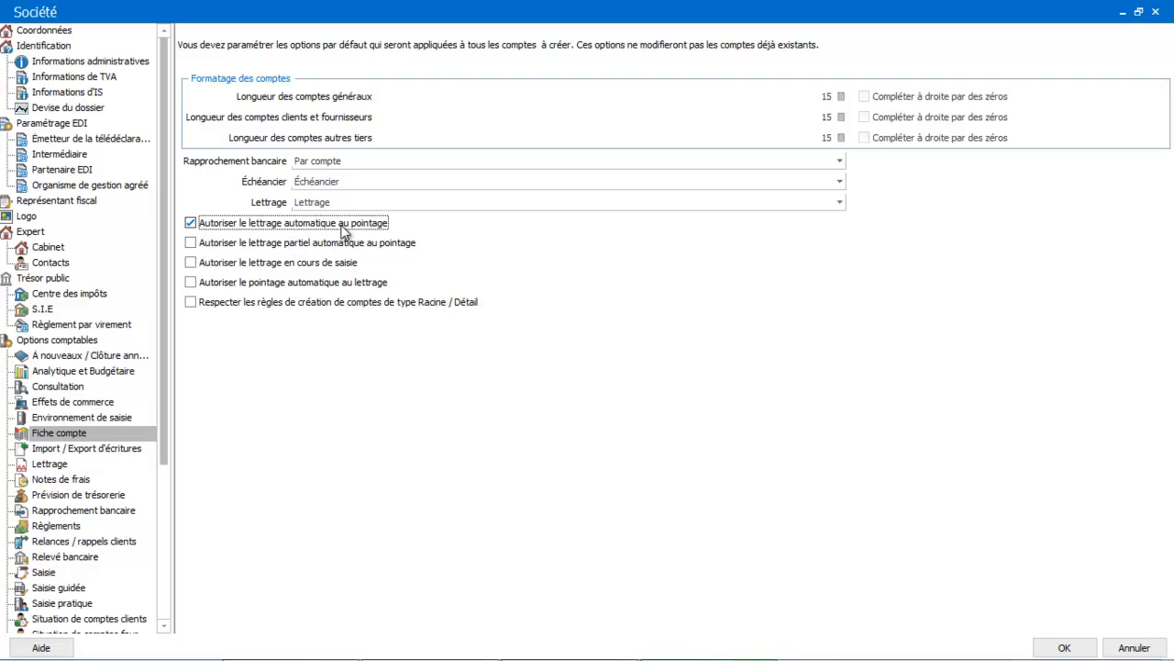
pyautogui.click(267, 225)
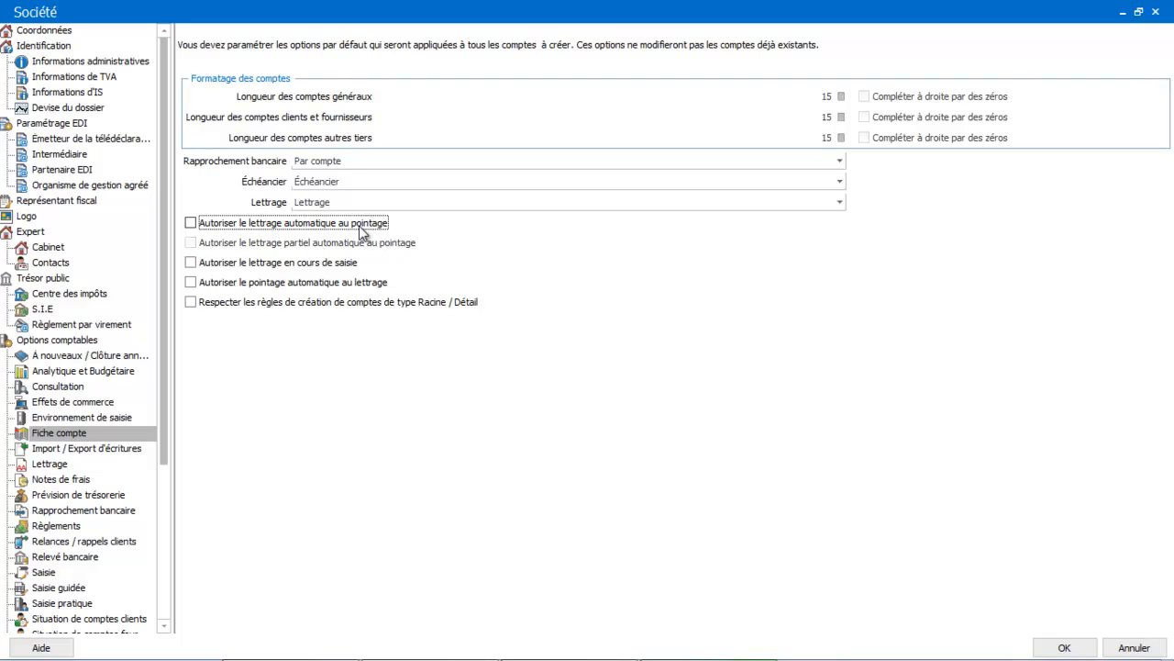
# Step: Review the entry import and export options, and set the Écart maximum for lettrage approché to 1,00
pyautogui.click(73, 449)
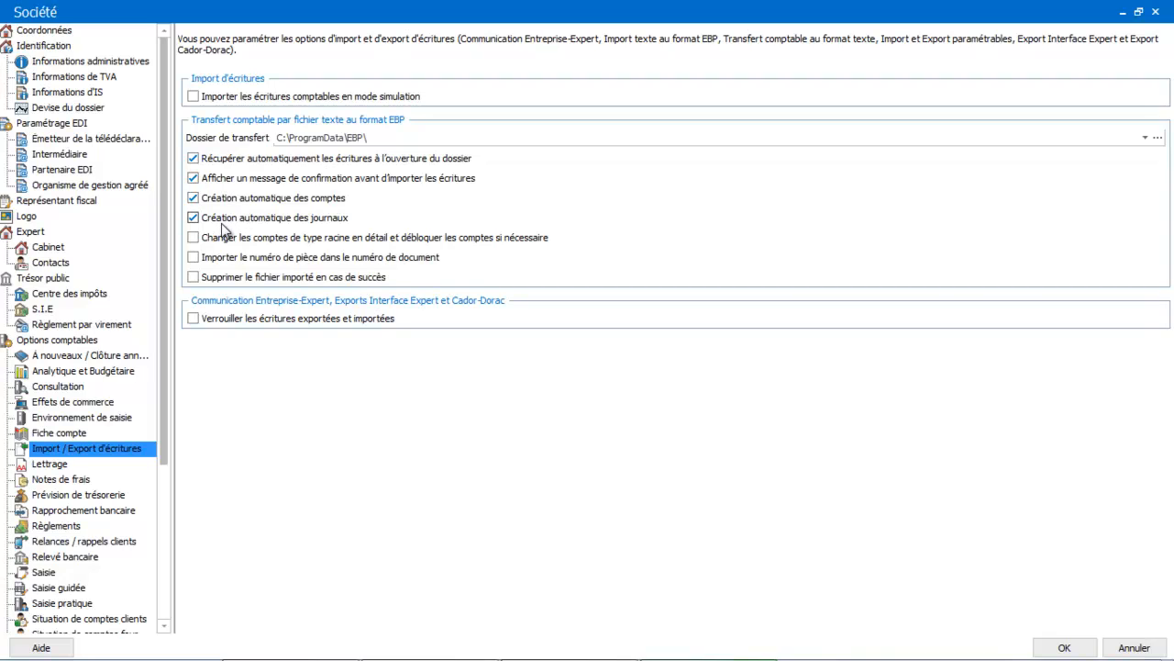
pyautogui.click(49, 466)
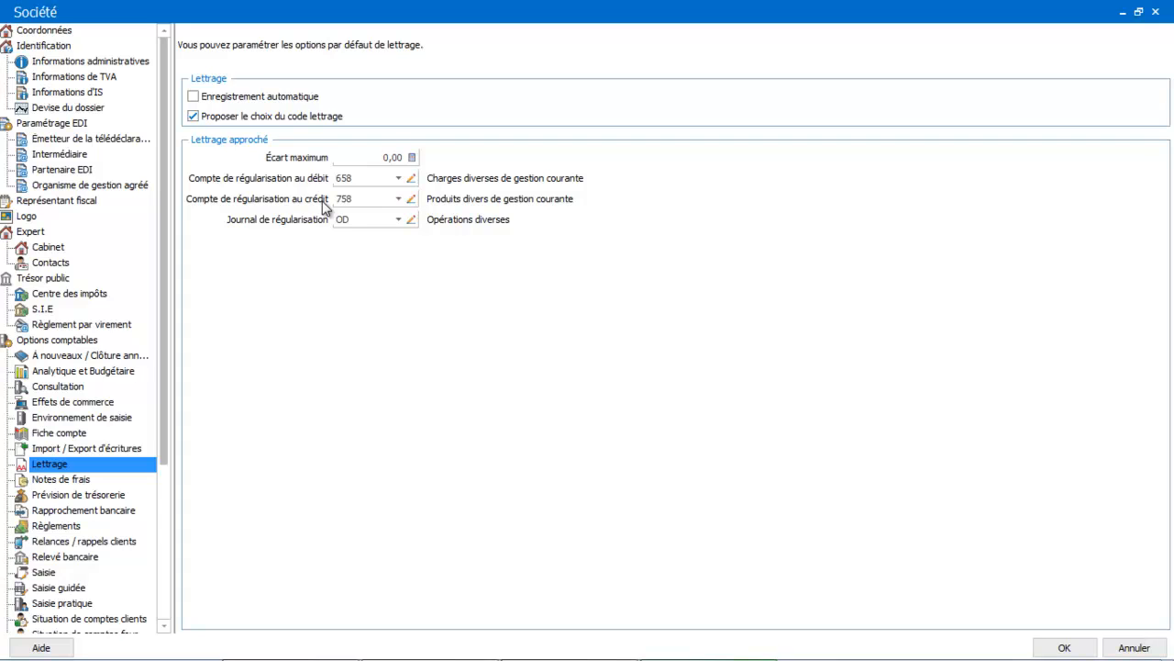
pyautogui.click(387, 158)
pyautogui.write('1')
pyautogui.press('Tab')
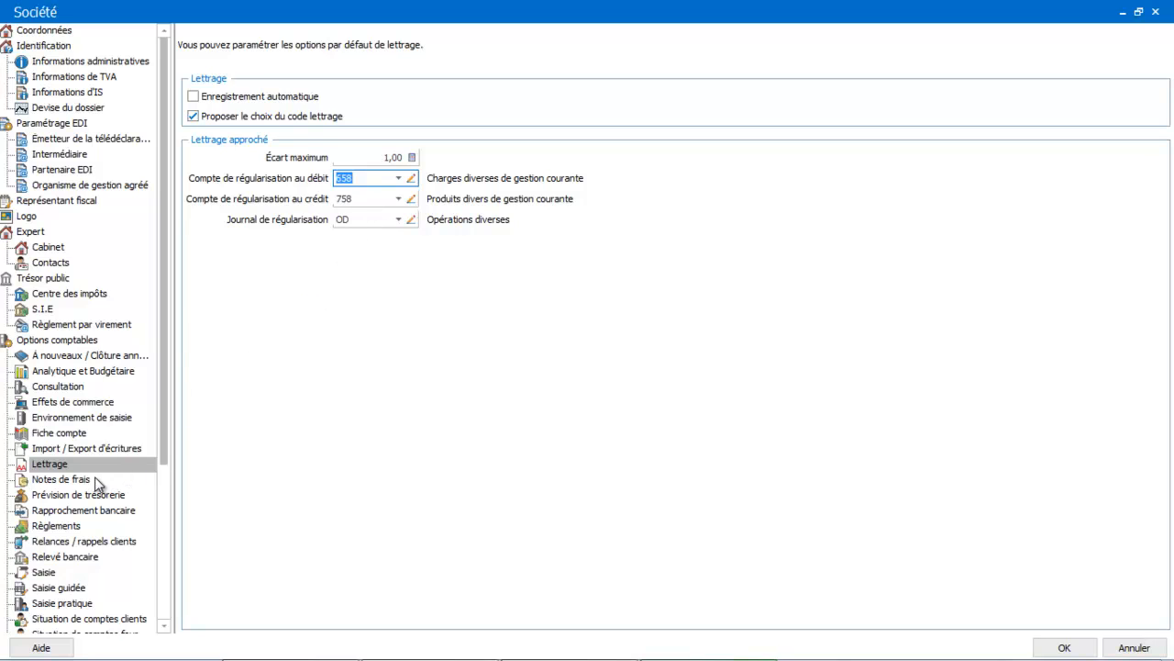
# Step: Review the accounting options for expense reports, cash flow forecasts and bank reconciliation
pyautogui.click(61, 479)
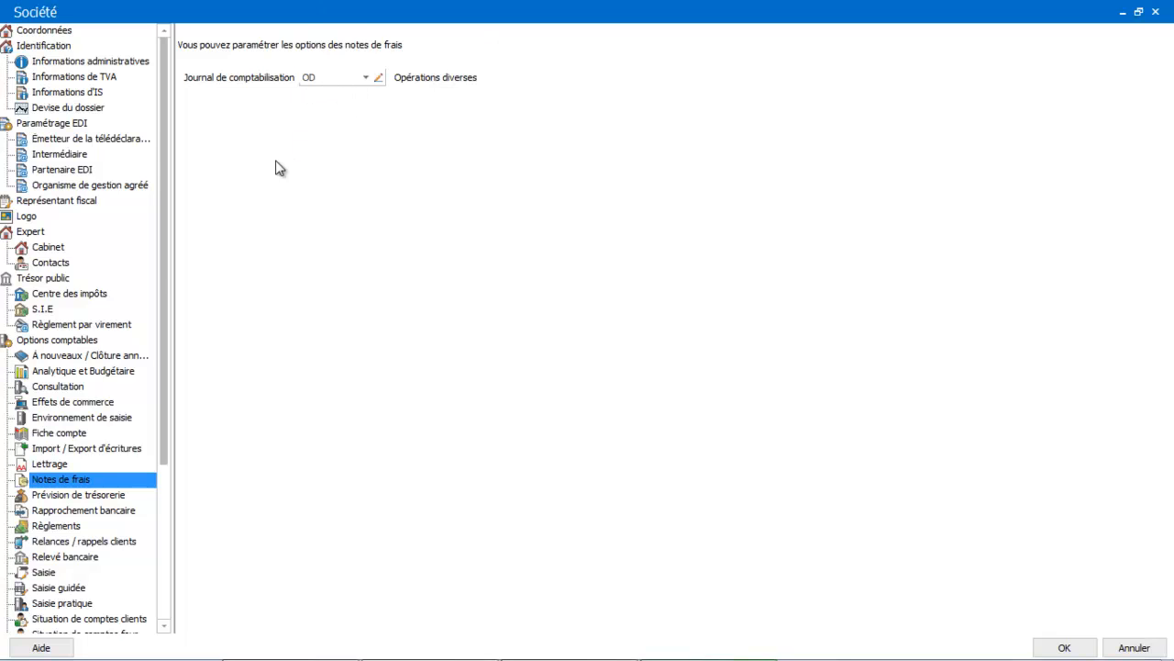
pyautogui.click(69, 496)
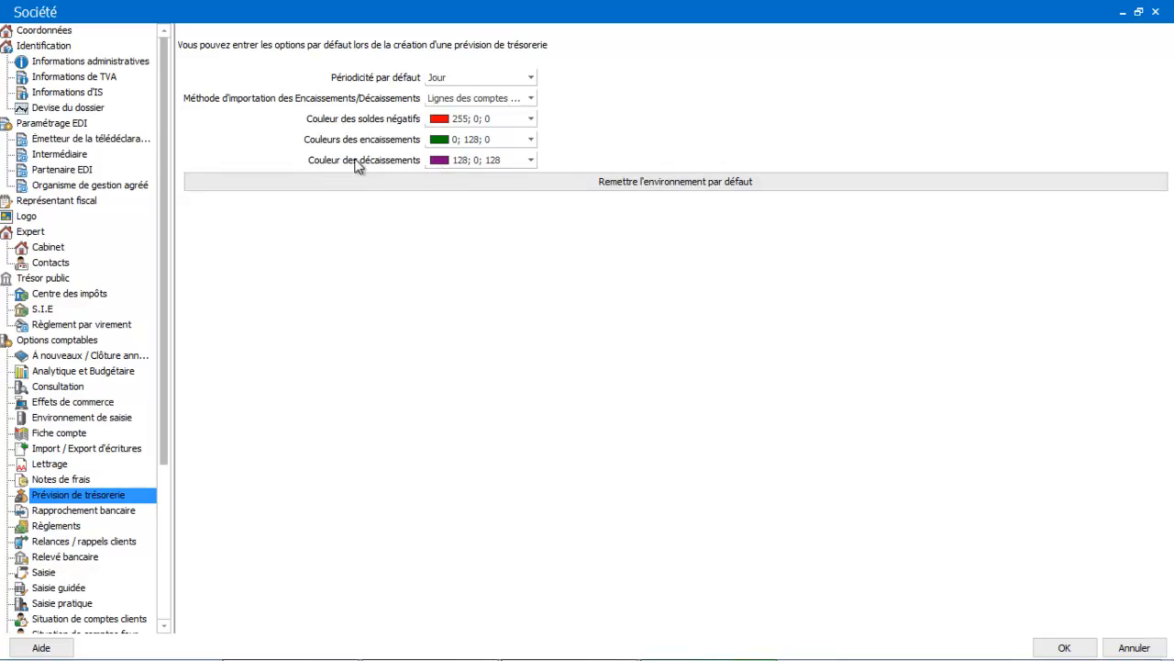
pyautogui.click(107, 512)
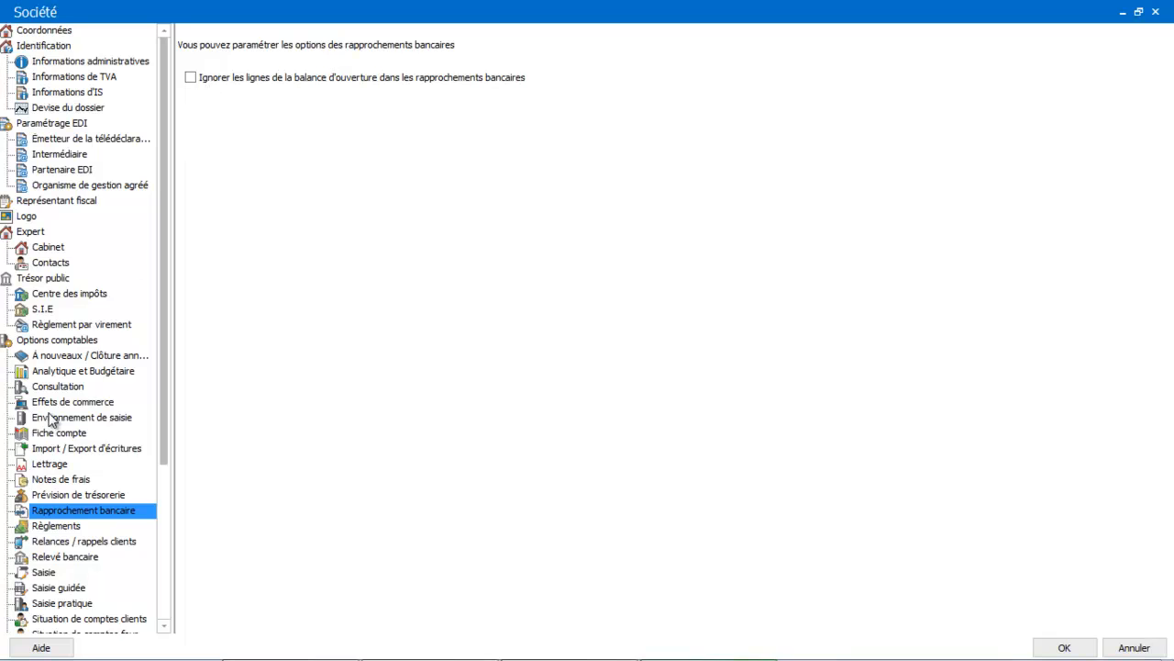
# Step: In the payment options, add a new default bank with code BP and name banque popualaire
pyautogui.click(59, 529)
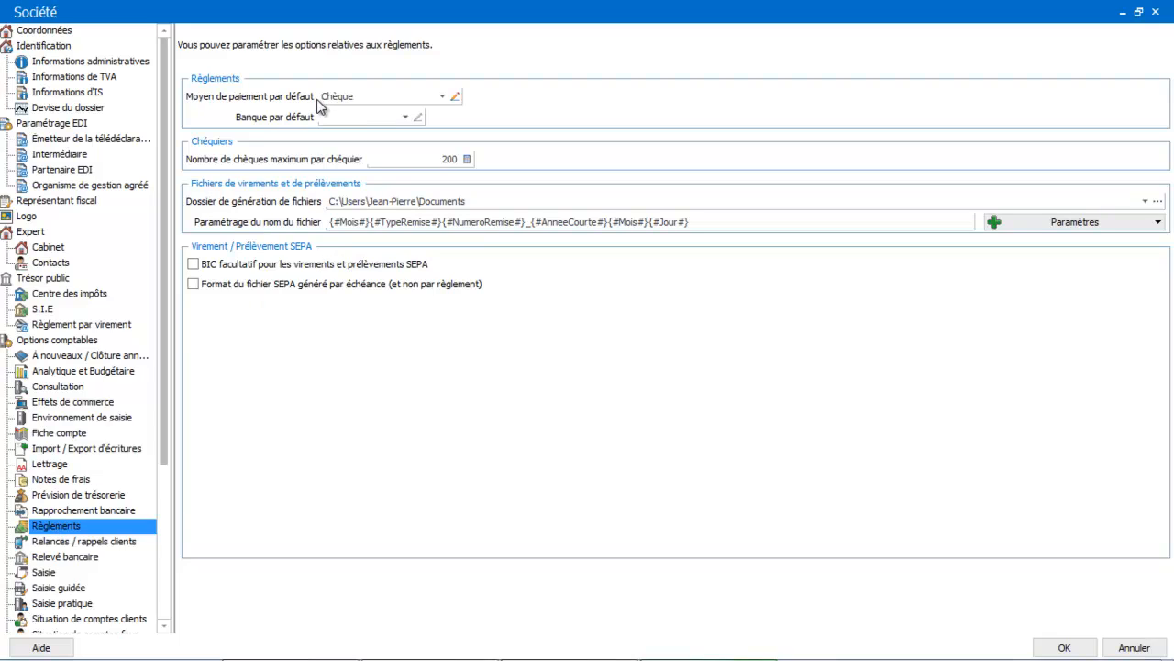
pyautogui.click(377, 117)
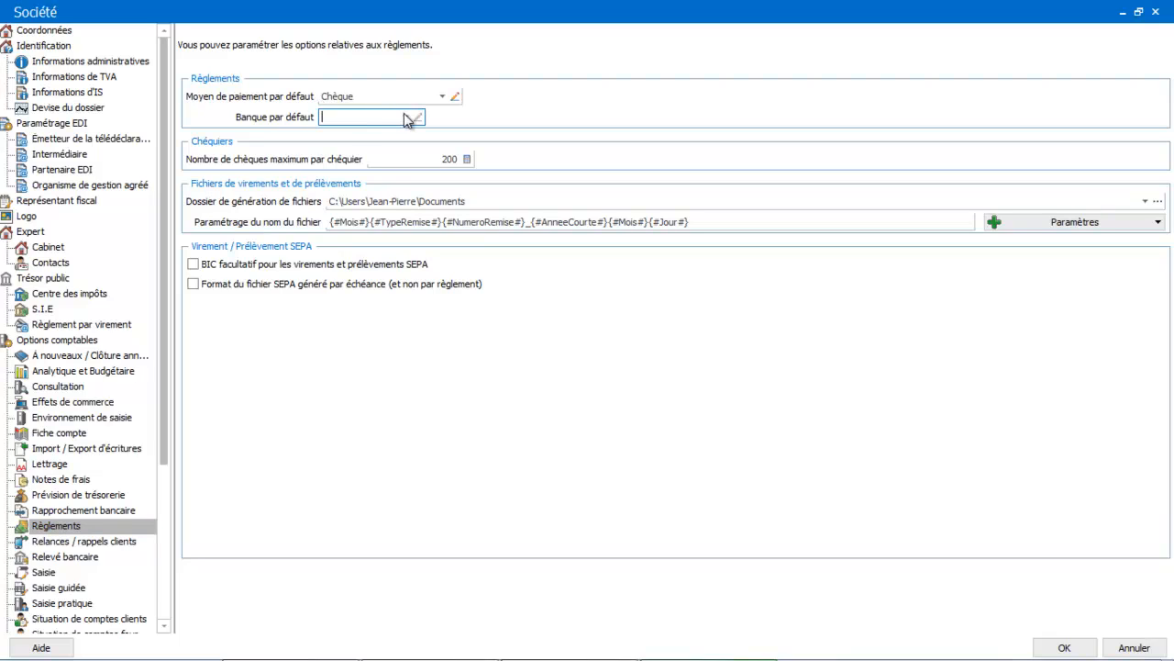
pyautogui.click(407, 118)
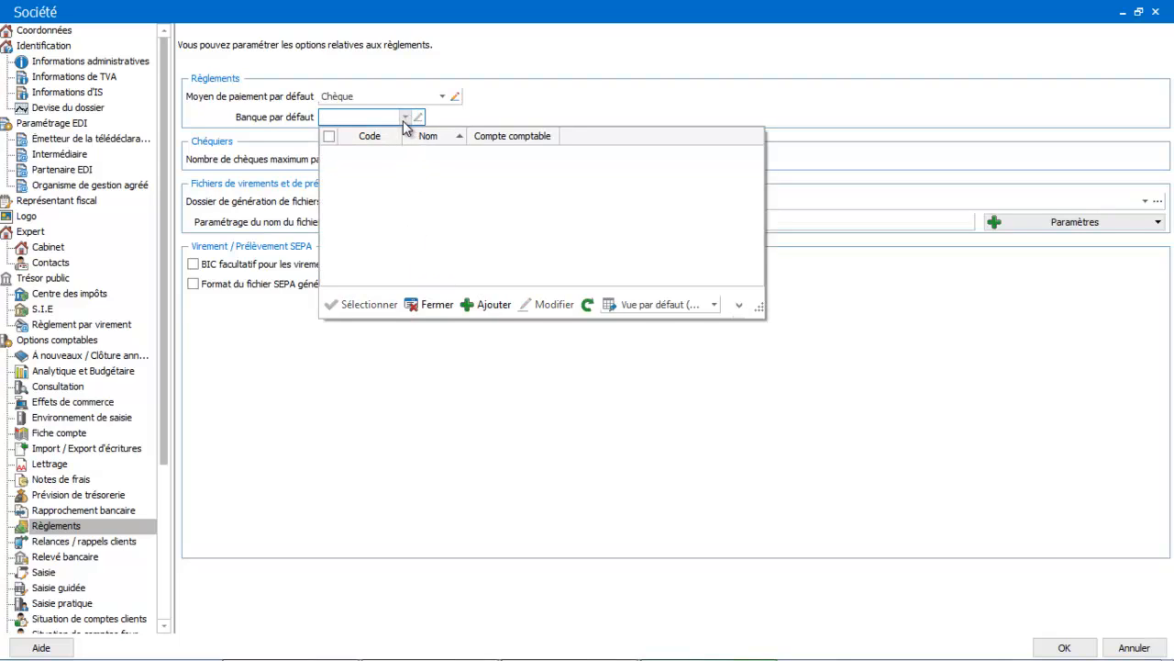
pyautogui.click(483, 306)
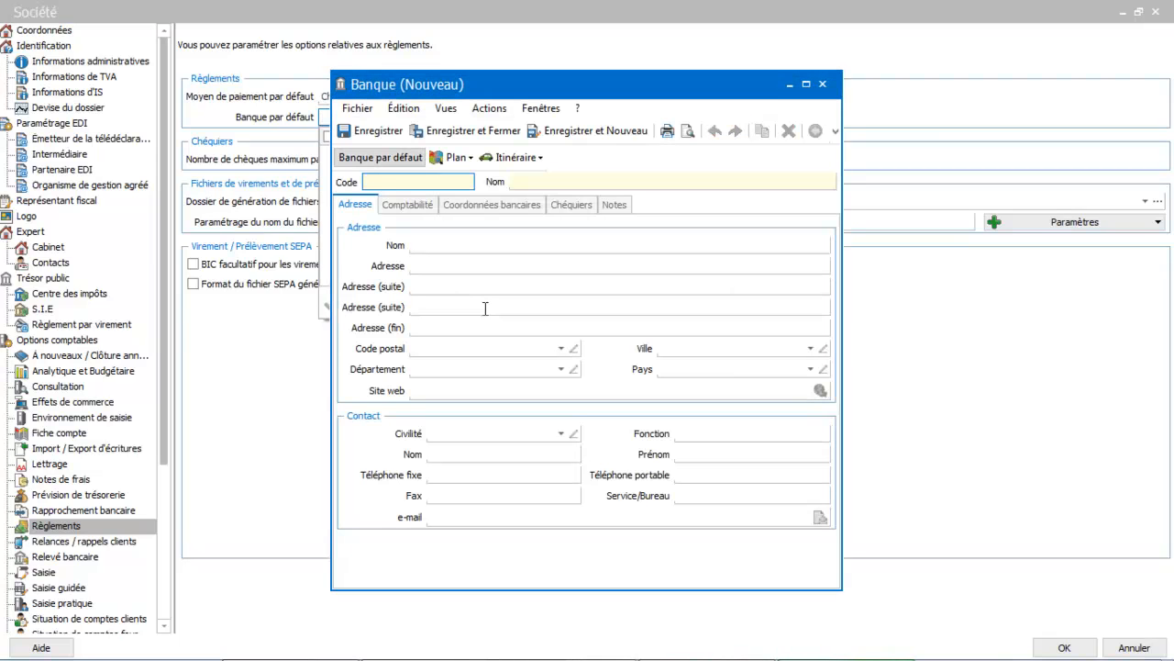
pyautogui.write('BP')
pyautogui.press('Tab')
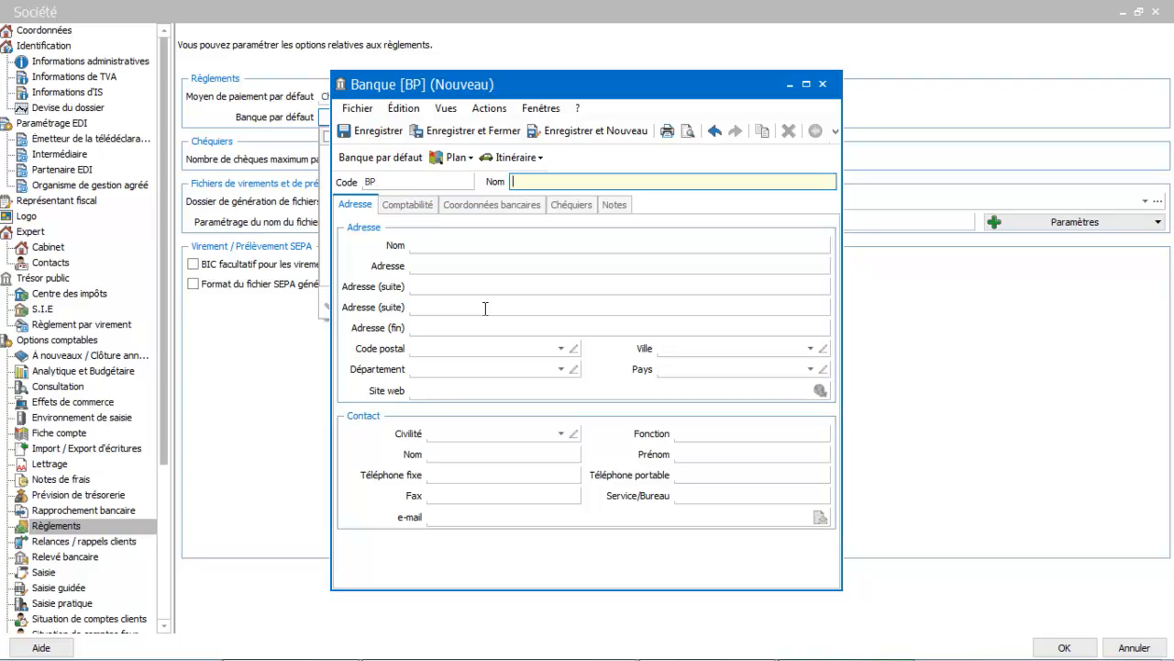
pyautogui.write('banque populaire')
# Step: Look at the account record of 512 proposed in the new bank's accounting details
pyautogui.click(415, 205)
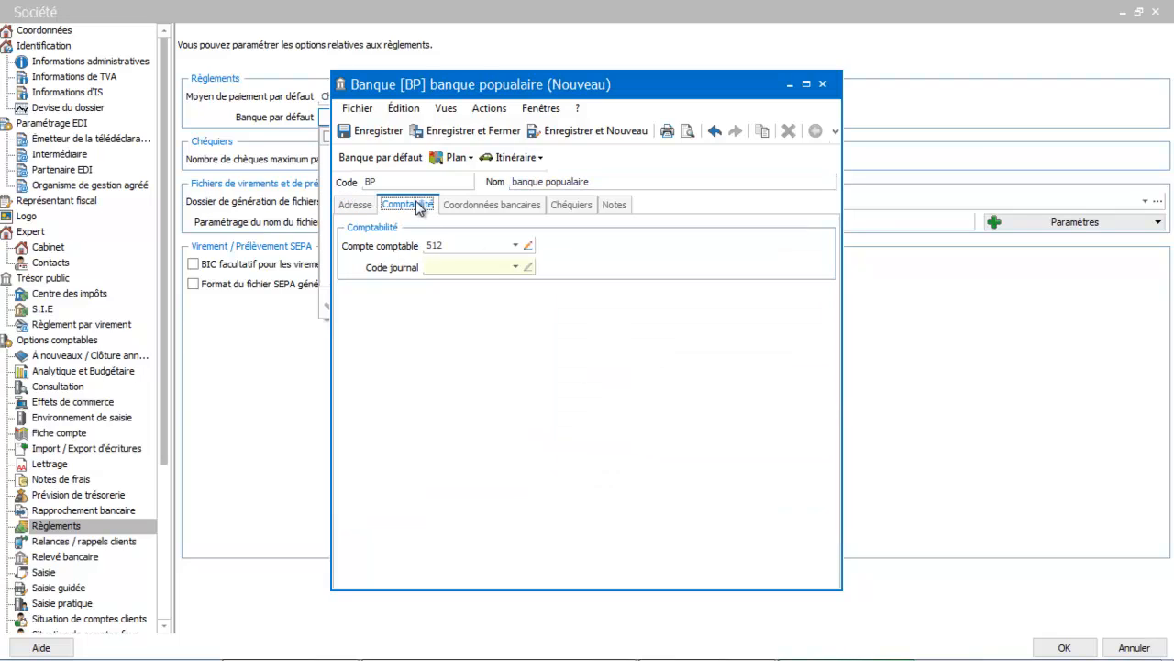
pyautogui.click(526, 245)
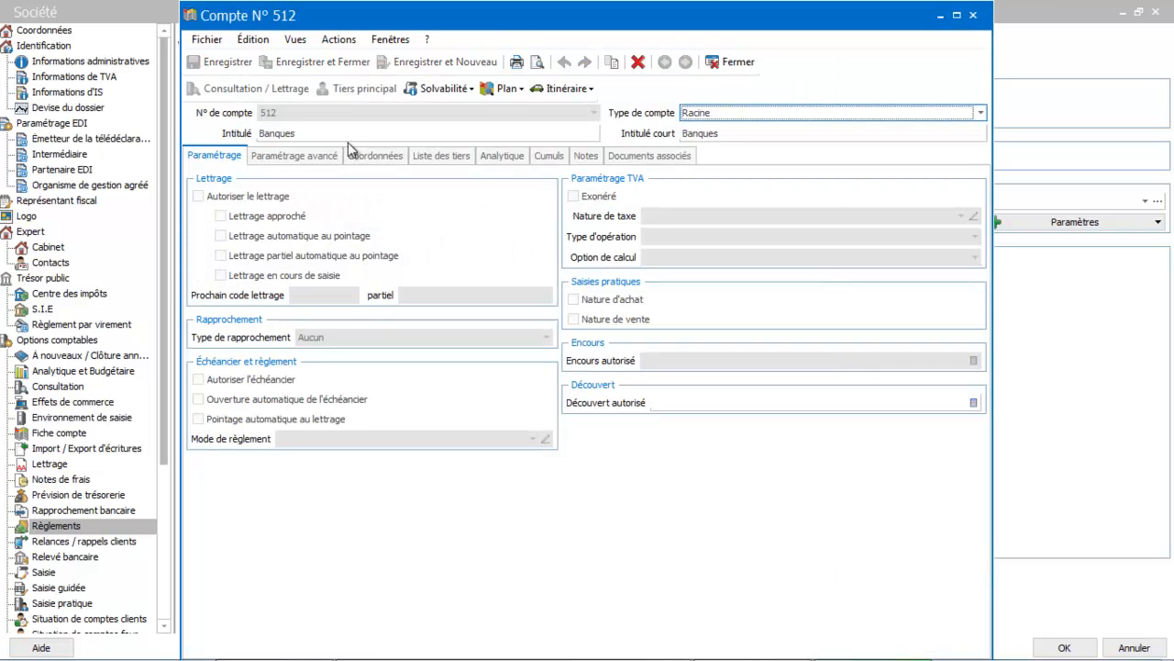
pyautogui.click(728, 62)
# Step: Add a new account numbered 5122 for the bank's Compte comptable
pyautogui.click(516, 245)
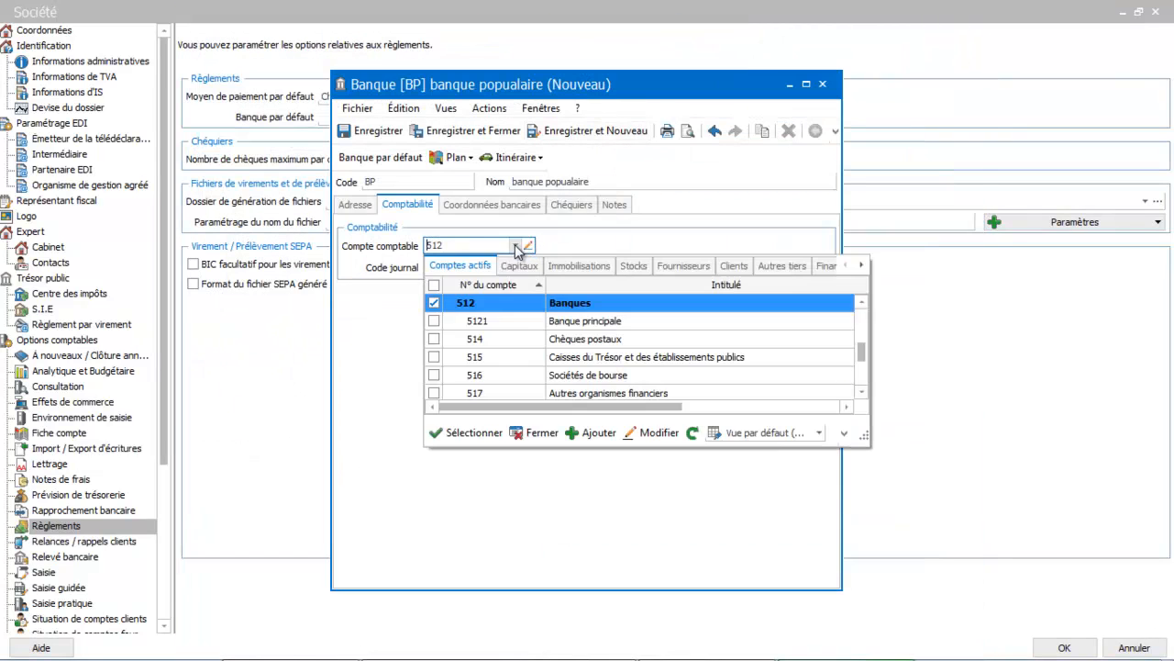
pyautogui.click(599, 431)
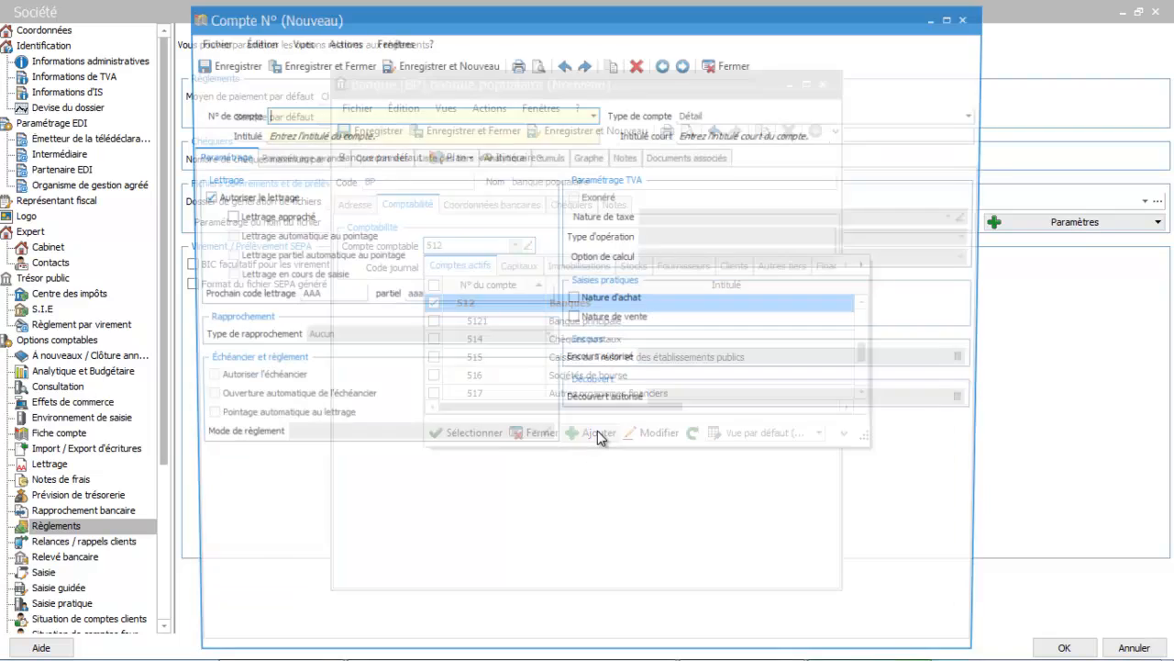
pyautogui.write('51200')
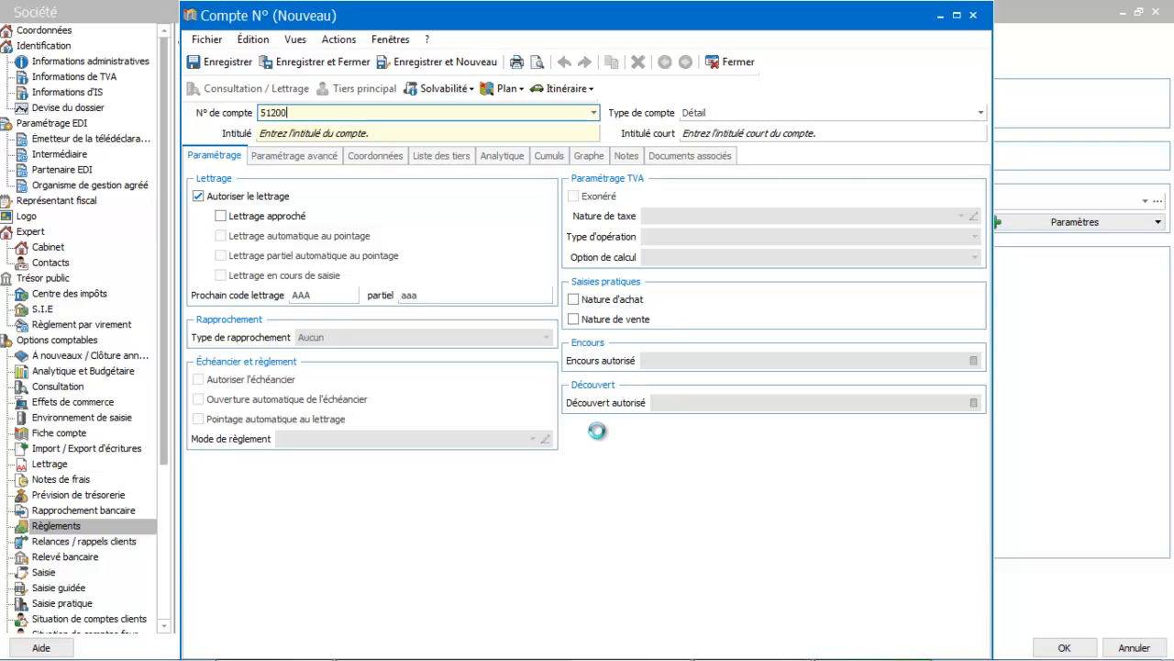
pyautogui.press('BackSpace')
pyautogui.press('BackSpace')
pyautogui.write('200')
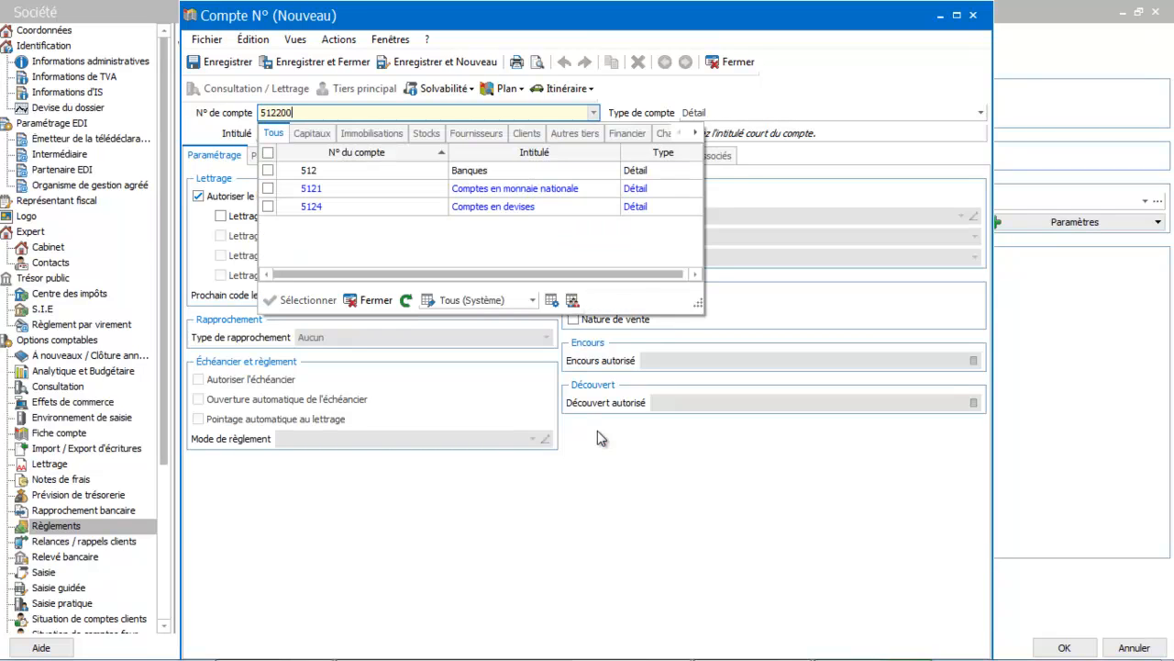
pyautogui.click(384, 301)
# Step: Give the new account the title Banque populaire and save it to the bank record
pyautogui.click(387, 129)
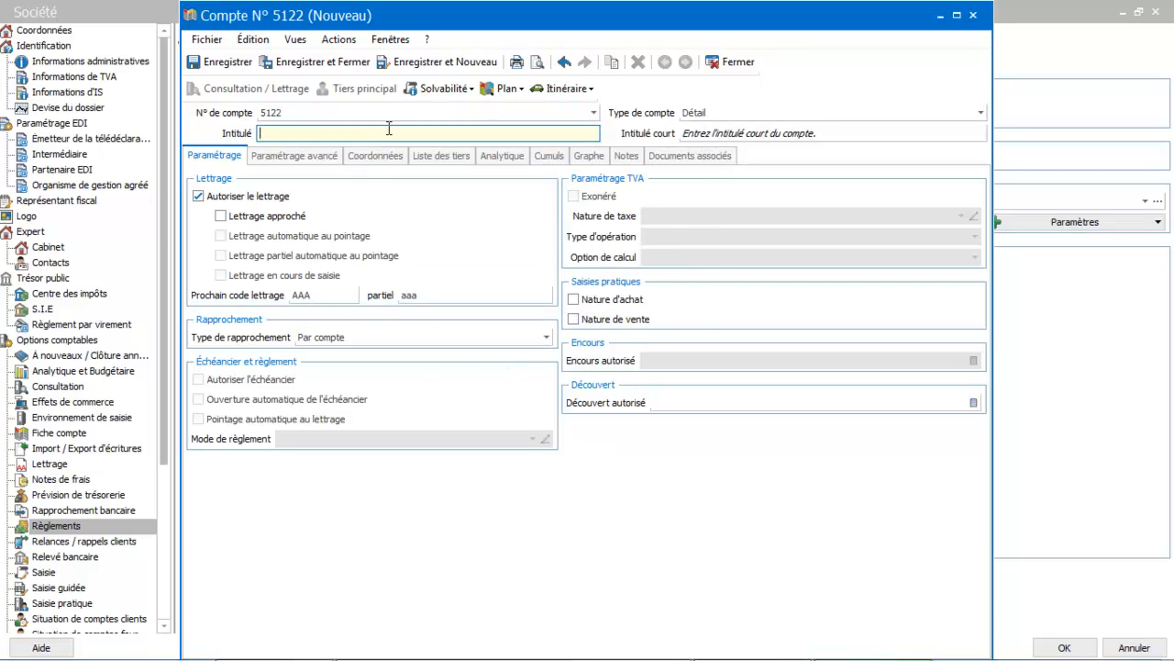
pyautogui.write('Banque popaulaire')
pyautogui.press('BackSpace')
pyautogui.press('BackSpace')
pyautogui.press('BackSpace')
pyautogui.press('BackSpace')
pyautogui.press('BackSpace')
pyautogui.press('BackSpace')
pyautogui.press('BackSpace')
pyautogui.write('ulaire')
pyautogui.press('Tab')
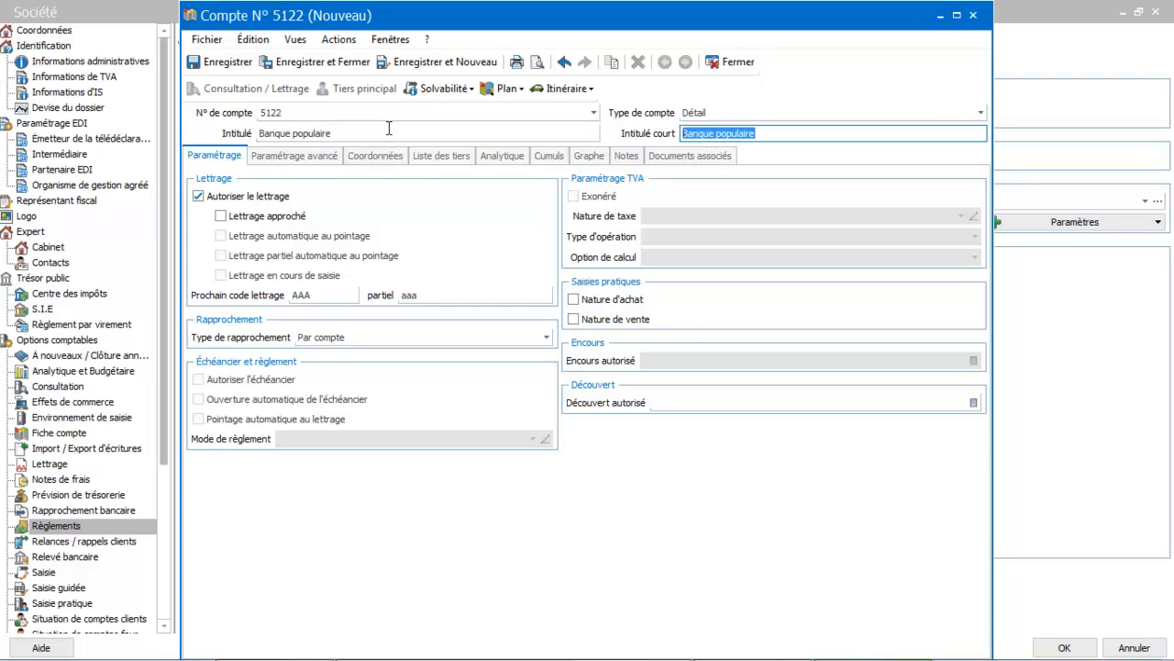
pyautogui.click(313, 62)
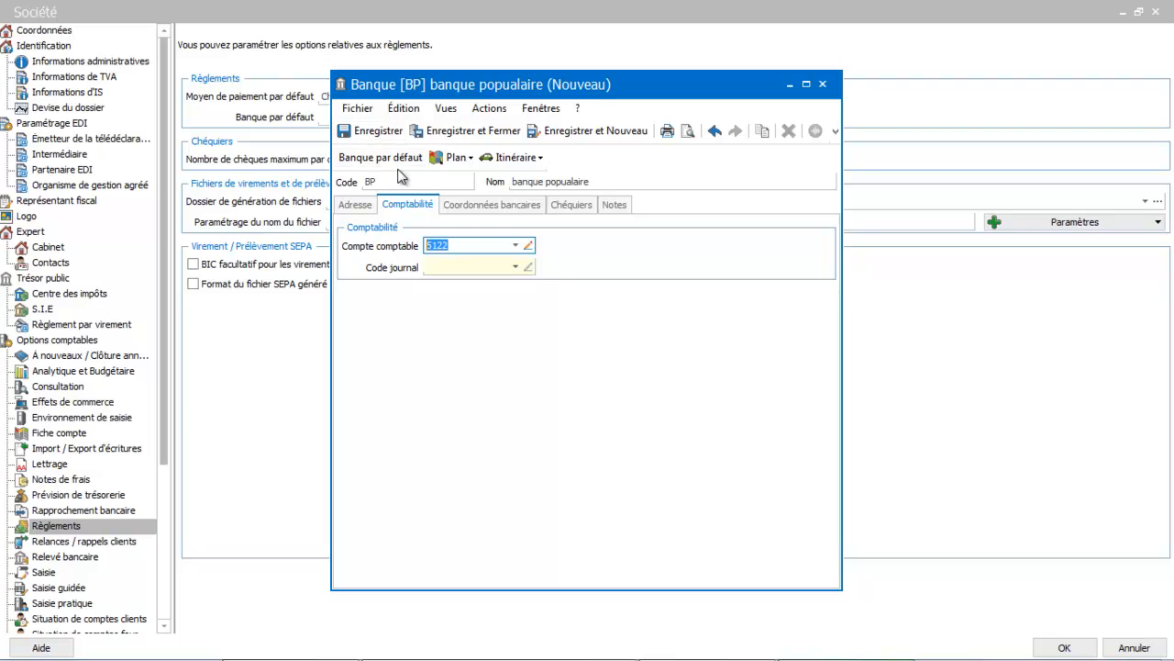
# Step: Assign journal code BP to the bank and save it as the default bank for payments
pyautogui.click(452, 134)
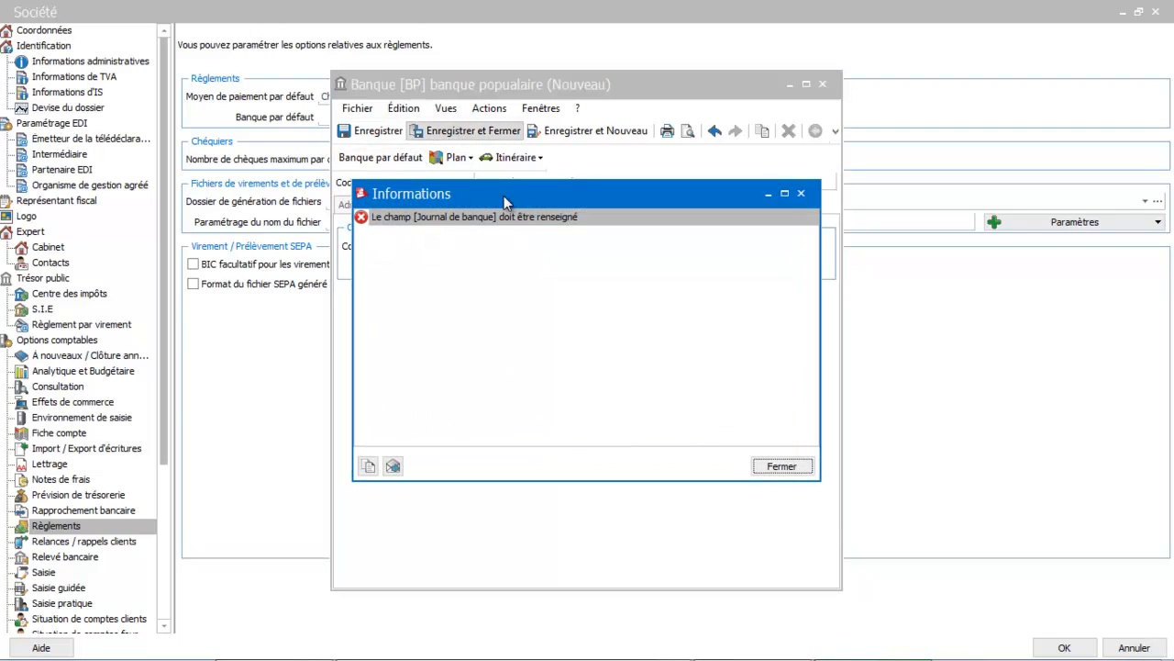
pyautogui.click(785, 467)
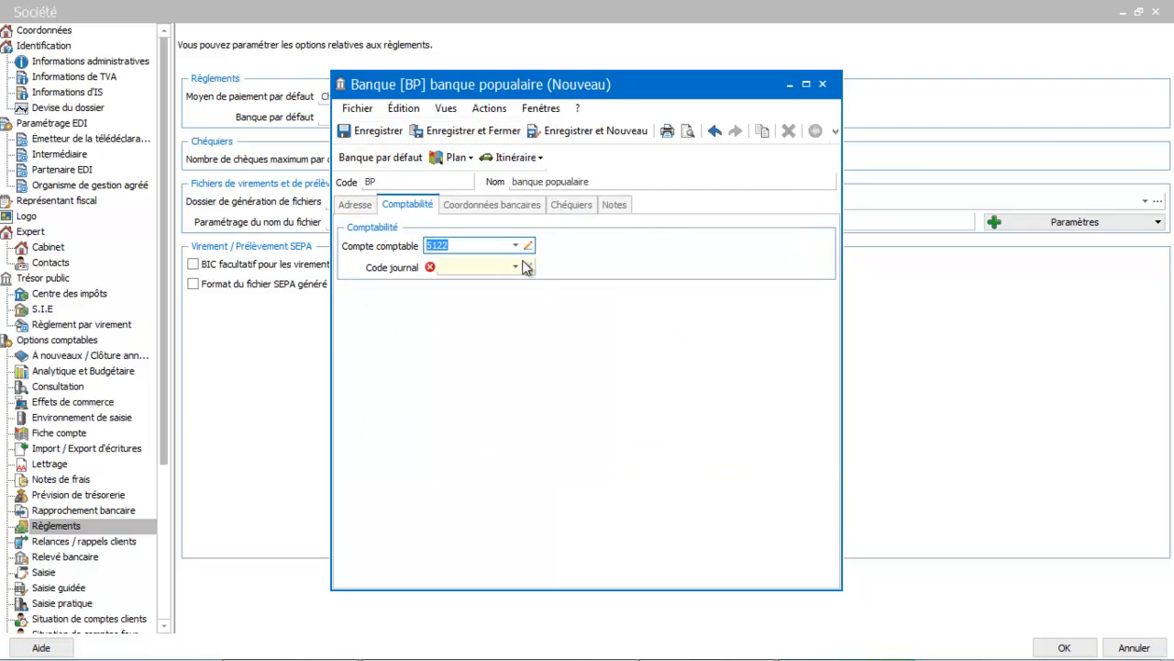
pyautogui.click(514, 266)
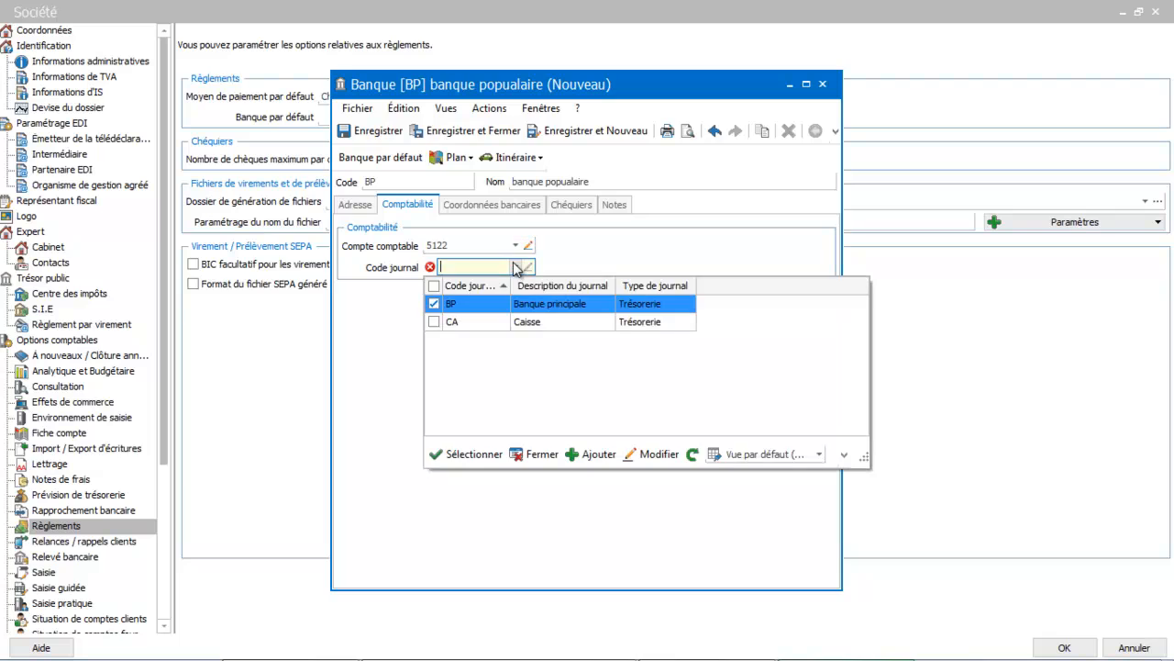
pyautogui.click(491, 313)
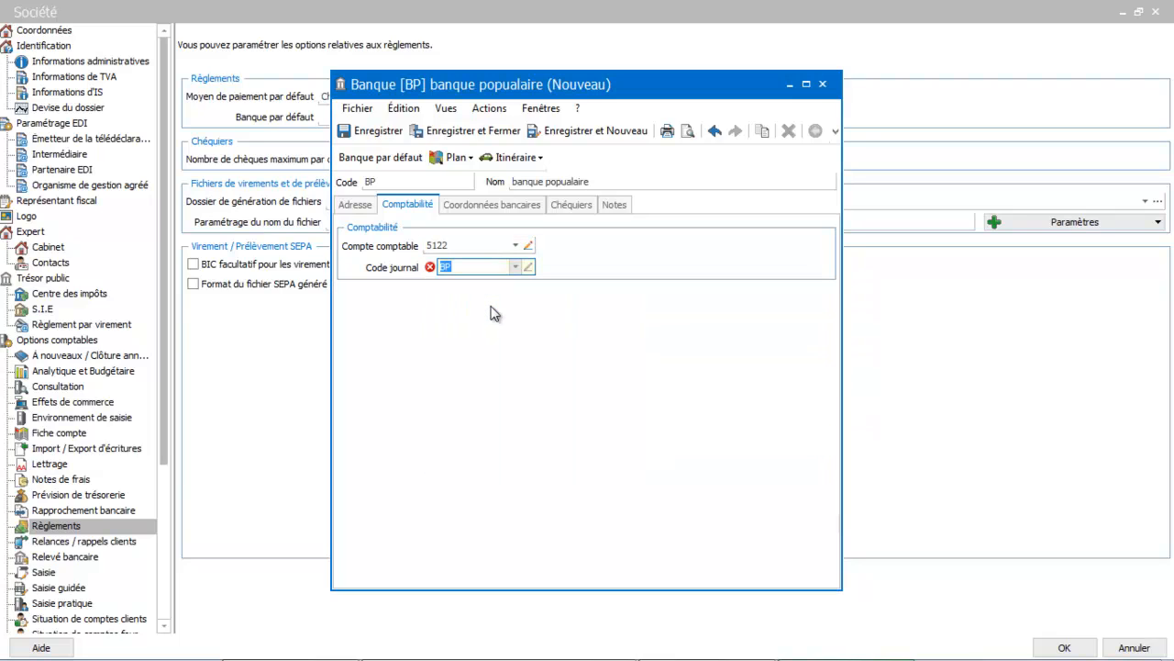
pyautogui.click(468, 131)
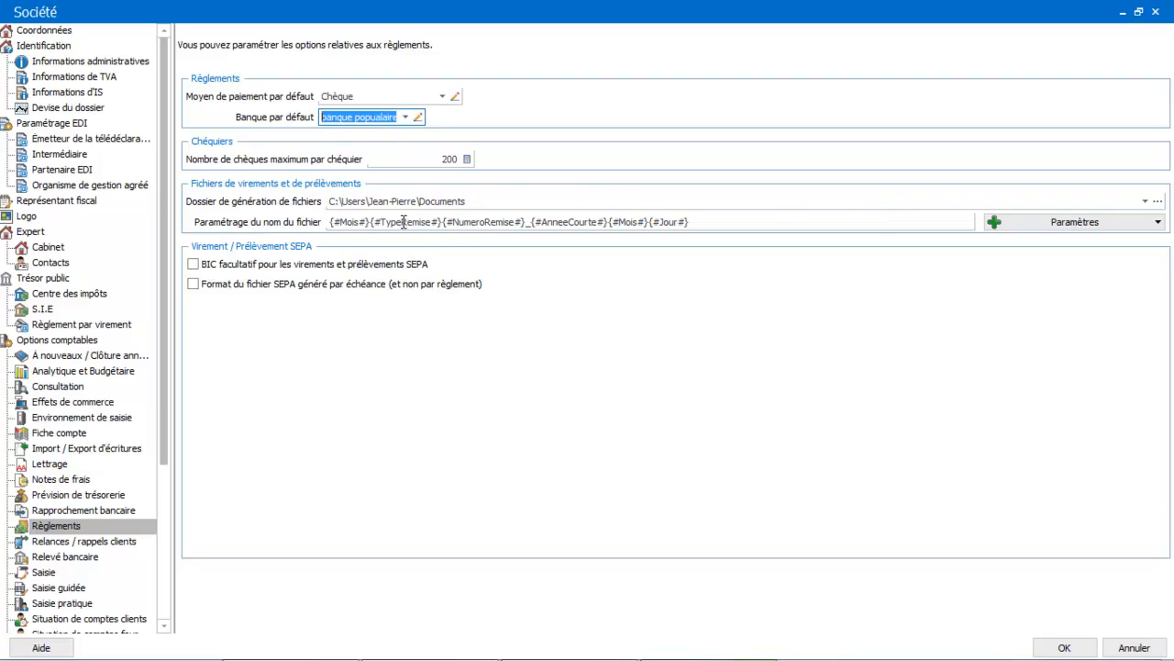
# Step: Review the parameters available for naming the transfer and direct debit files
pyautogui.click(701, 222)
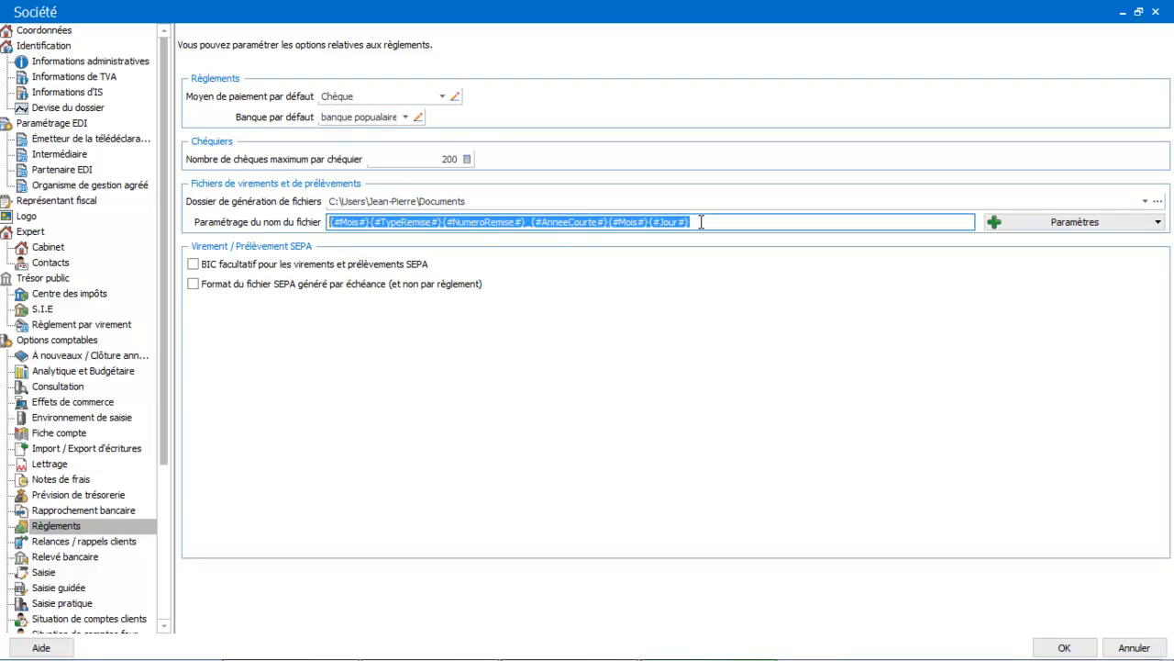
pyautogui.click(1103, 225)
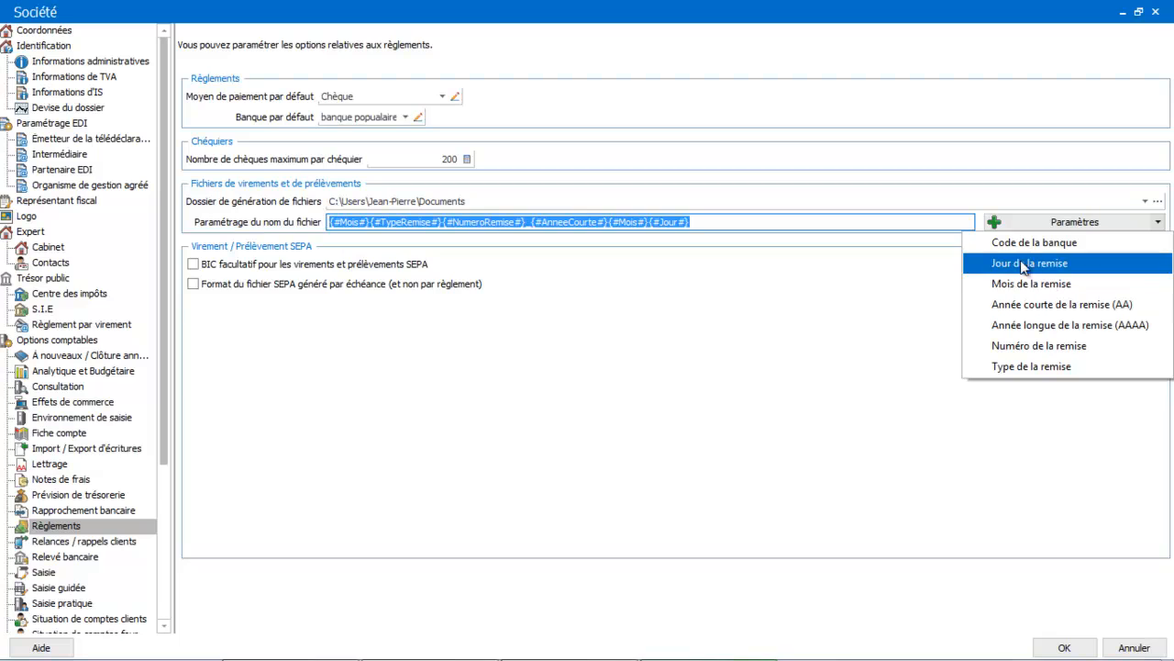
pyautogui.click(753, 316)
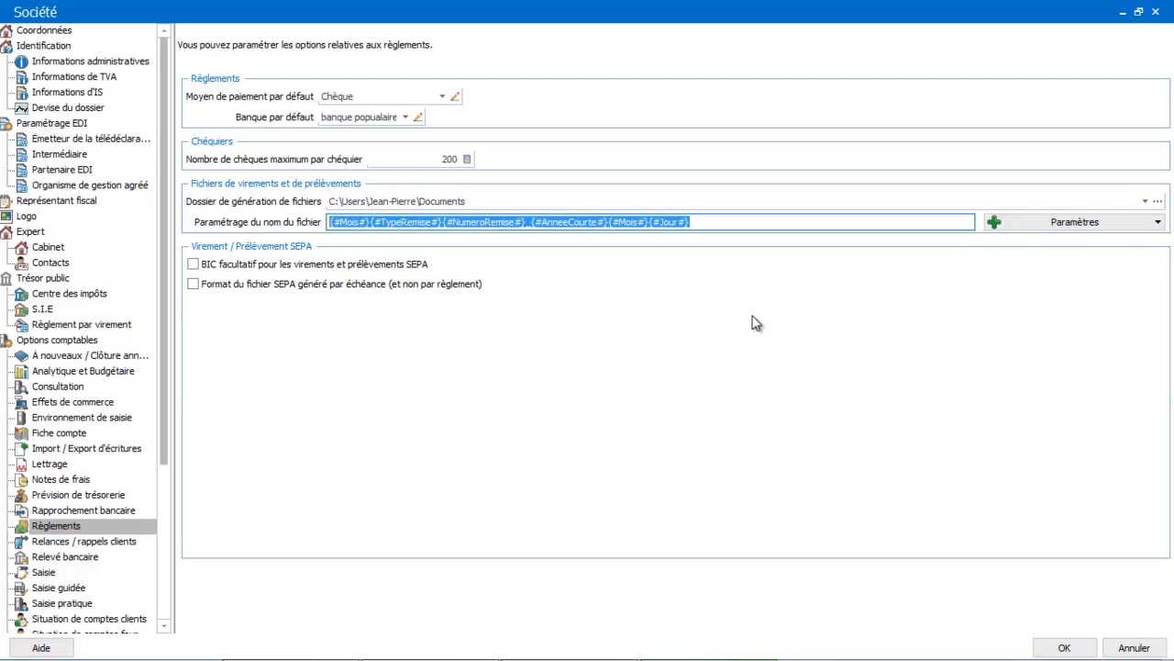
# Step: Try the option that makes the BIC optional for SEPA transfers and direct debits
pyautogui.click(195, 265)
pyautogui.click(193, 265)
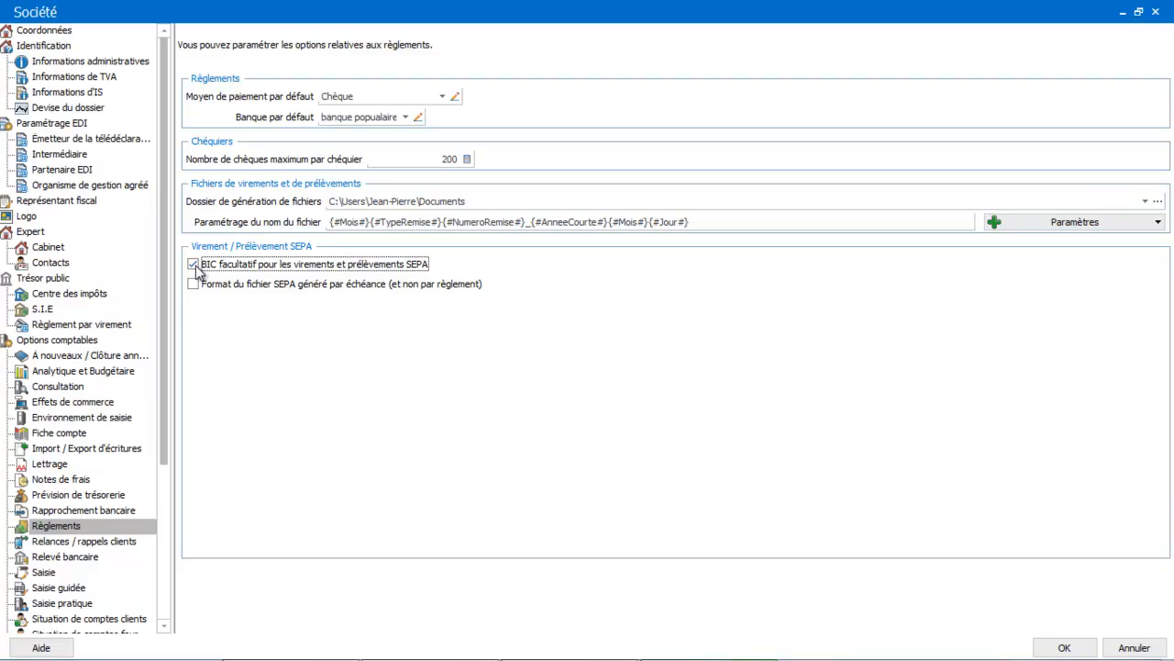
pyautogui.click(193, 265)
# Step: Review the accounting options for customer reminders and bank statements
pyautogui.click(68, 543)
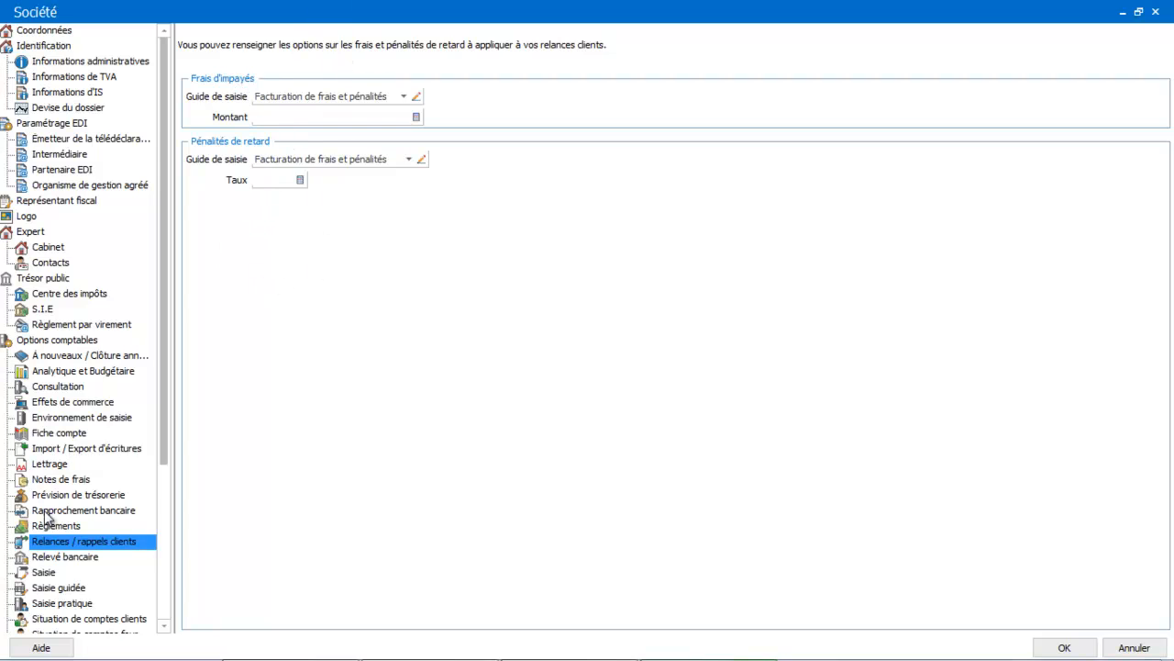
pyautogui.click(77, 562)
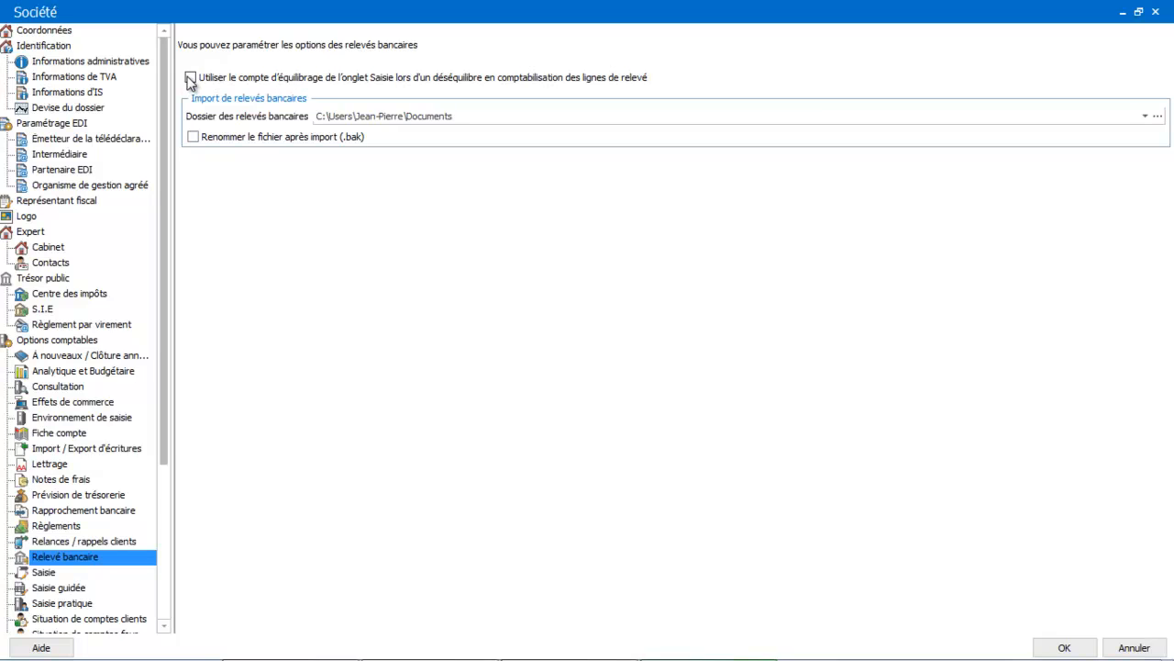
# Step: In the entry options, try automatic saving as soon as the entry balances
pyautogui.click(45, 573)
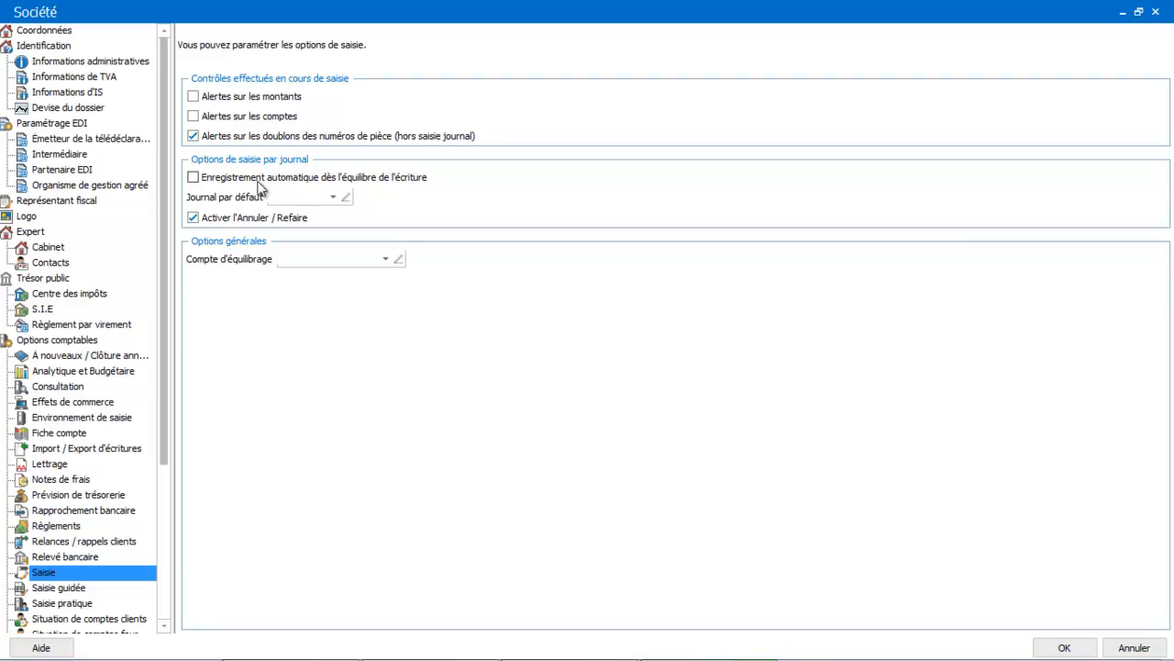
pyautogui.click(194, 178)
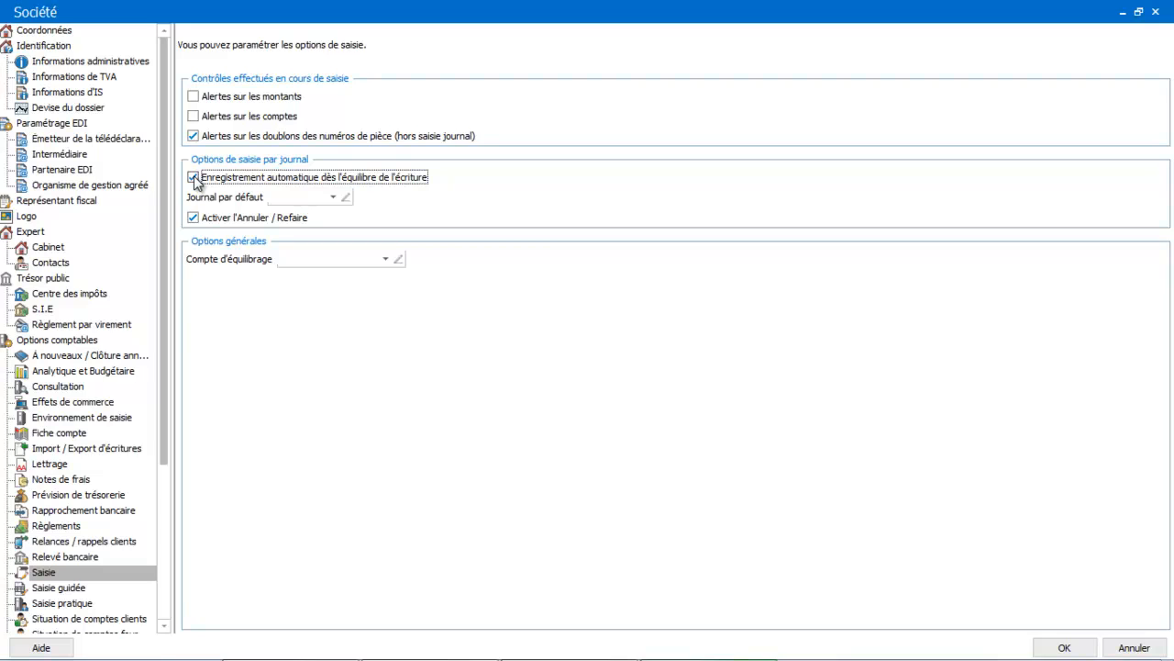
pyautogui.click(193, 178)
# Step: Set the default entry journal to AC and the Compte d'équilibrage to 471
pyautogui.click(295, 200)
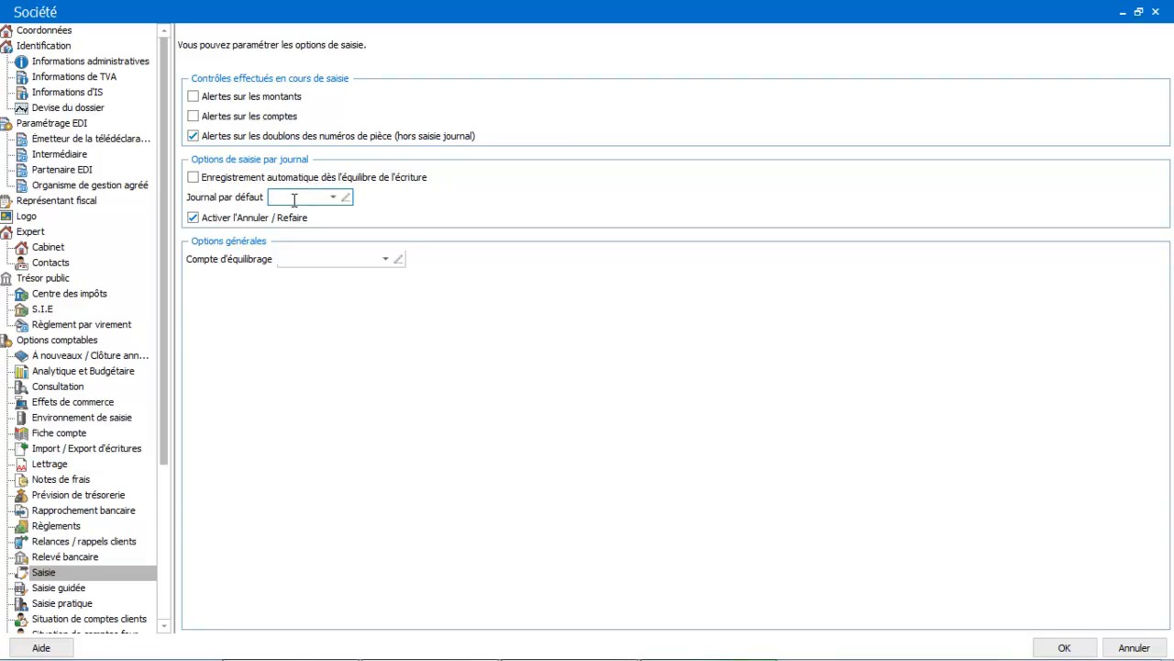
pyautogui.click(335, 198)
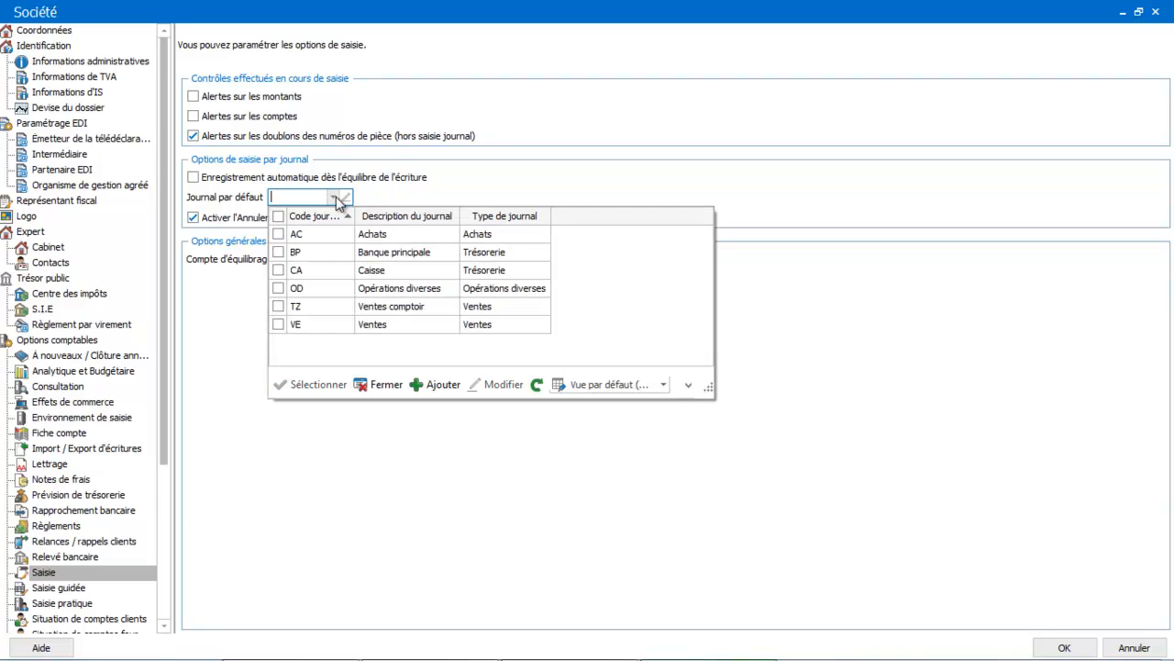
pyautogui.click(308, 234)
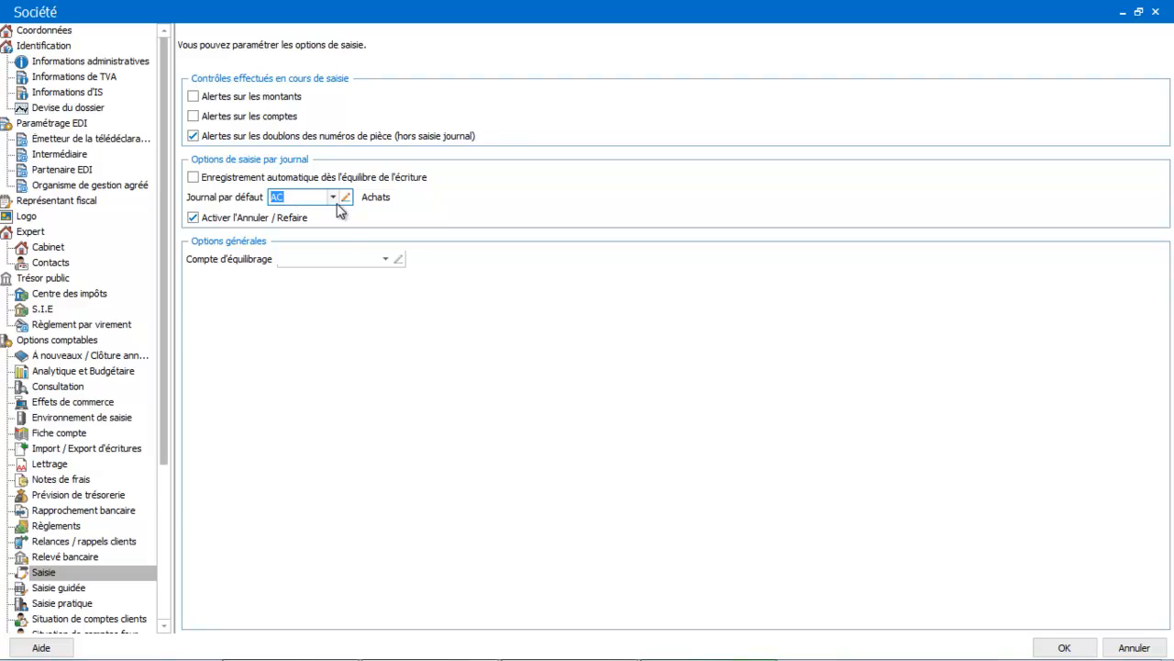
pyautogui.click(387, 259)
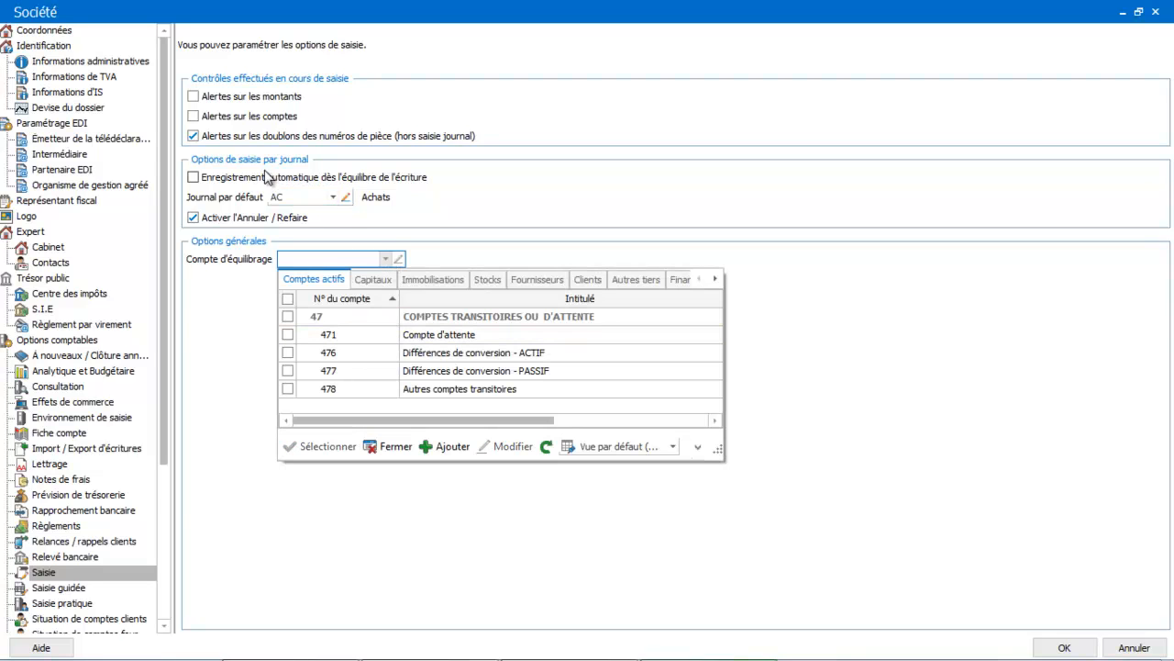
pyautogui.click(348, 344)
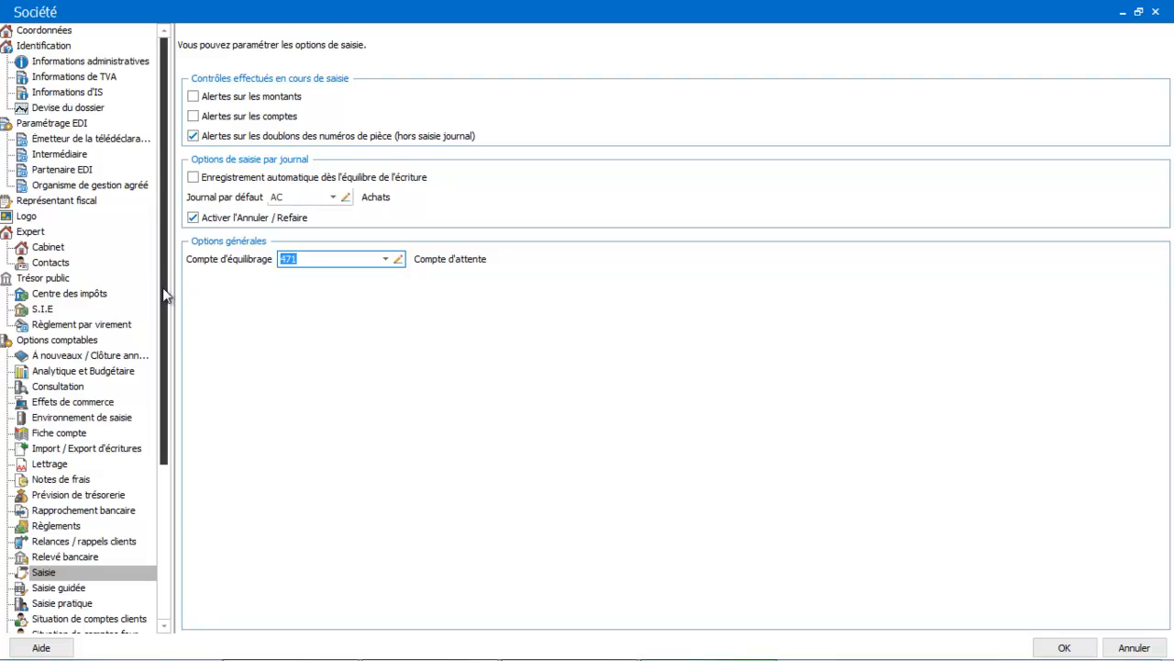
# Step: In the guided entry options, set the Compte de remplacement to 471 and enable use of the Saisie tab's balancing account
pyautogui.scroll(-2, 142, 390)
pyautogui.scroll(-2, 142, 390)
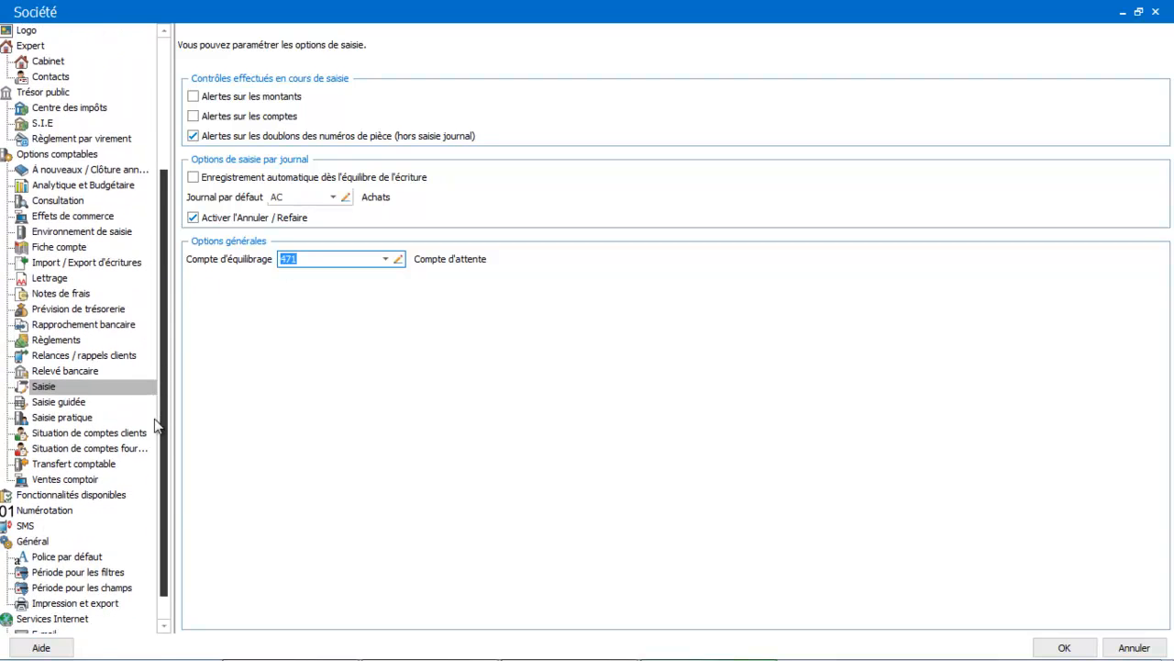
pyautogui.click(78, 402)
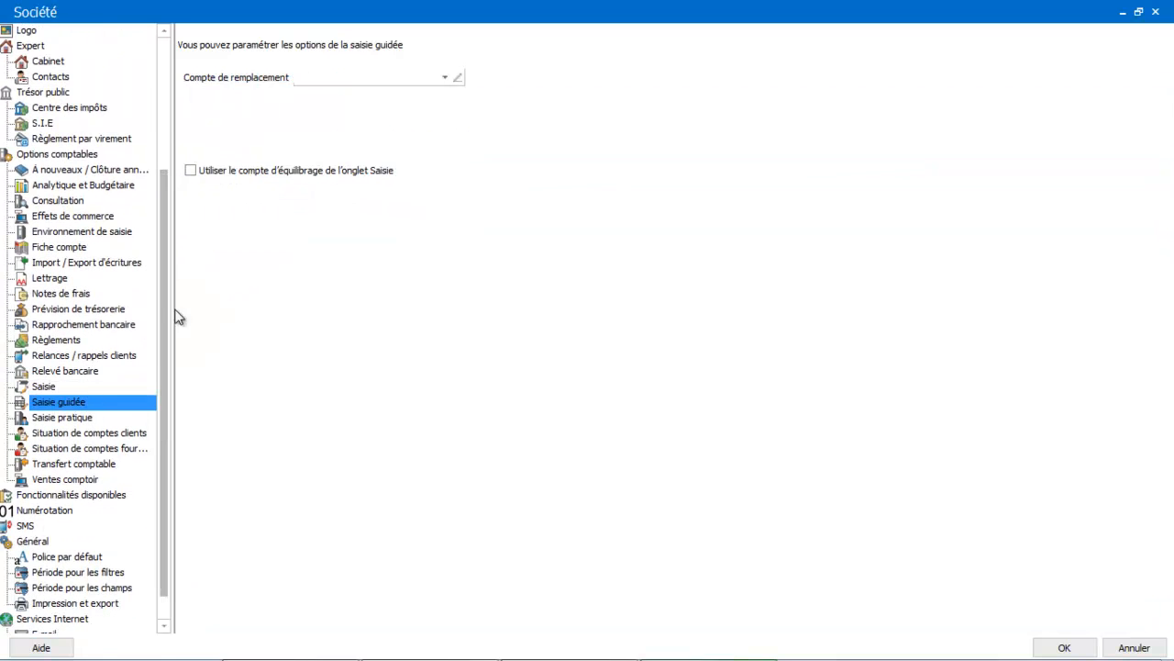
pyautogui.click(355, 78)
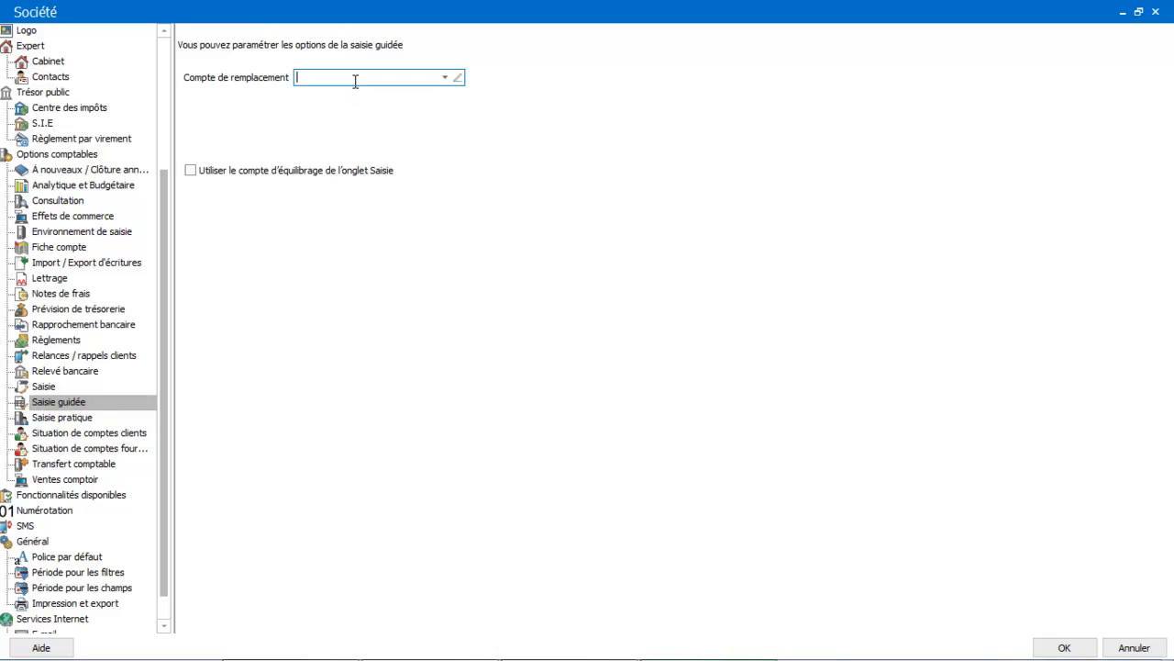
pyautogui.click(446, 77)
pyautogui.doubleClick(399, 156)
pyautogui.click(191, 172)
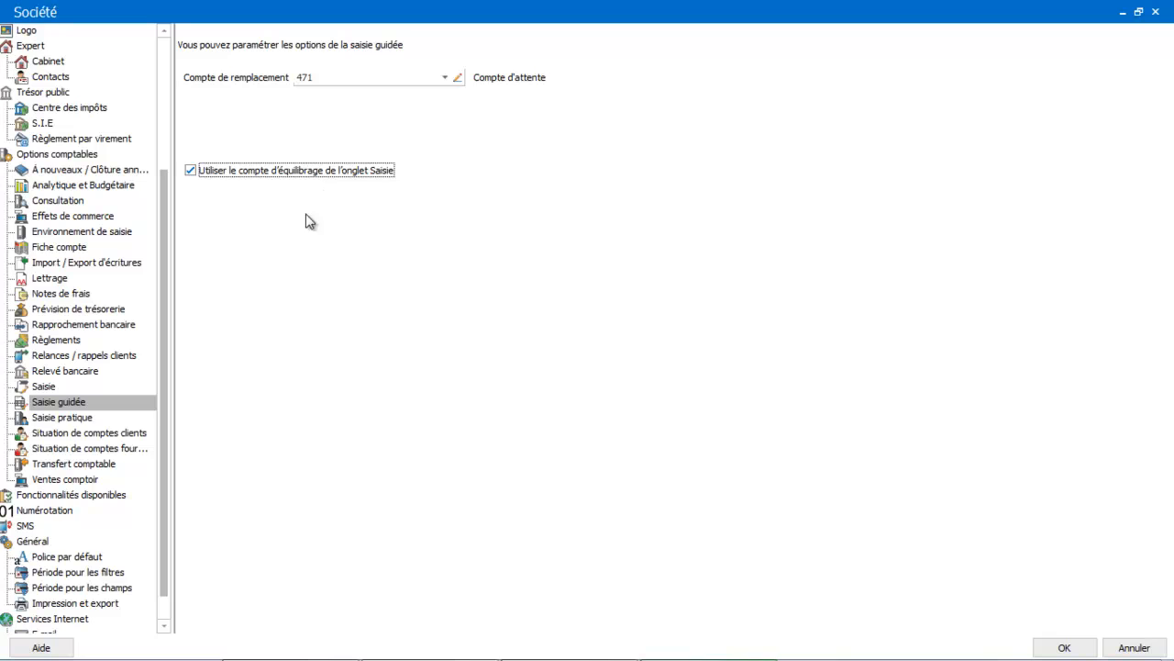
# Step: Review the Saisie pratique default journals and the footer messages for customer and supplier account statements
pyautogui.click(74, 421)
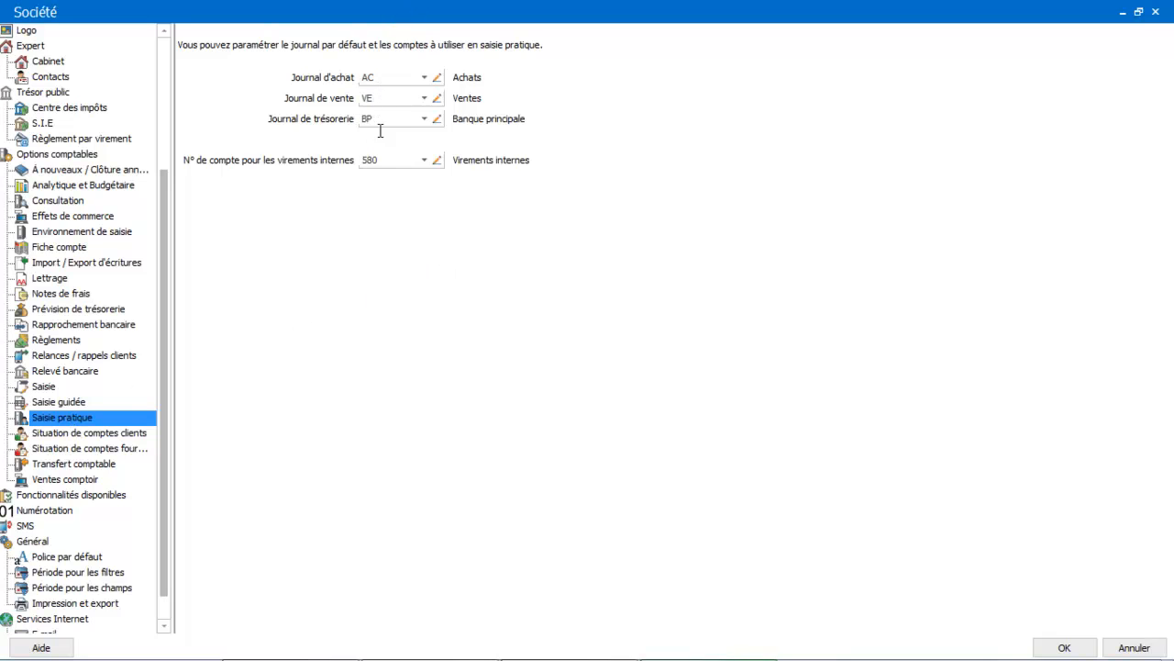
pyautogui.click(84, 434)
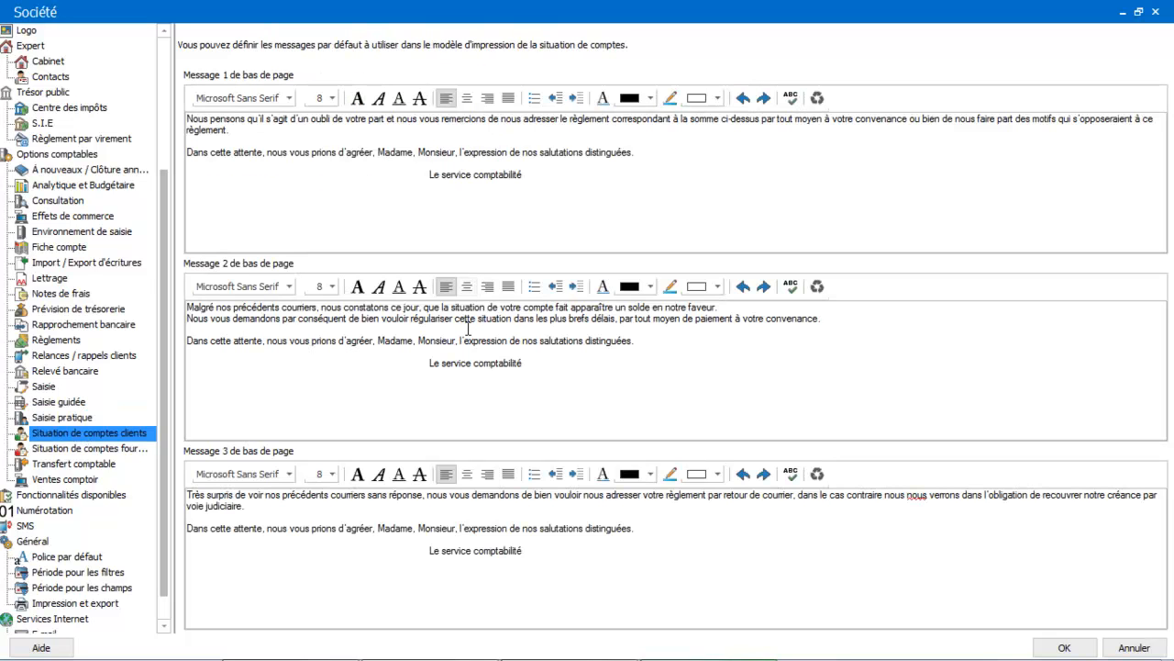
pyautogui.click(473, 178)
pyautogui.click(422, 396)
pyautogui.click(408, 515)
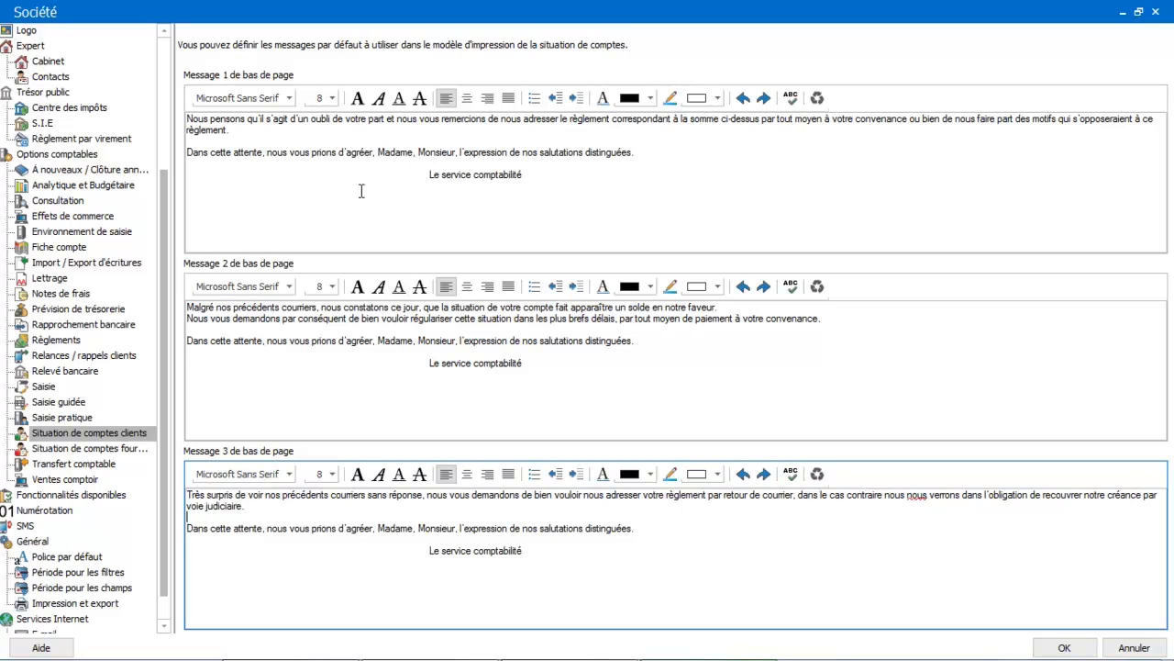
pyautogui.click(80, 450)
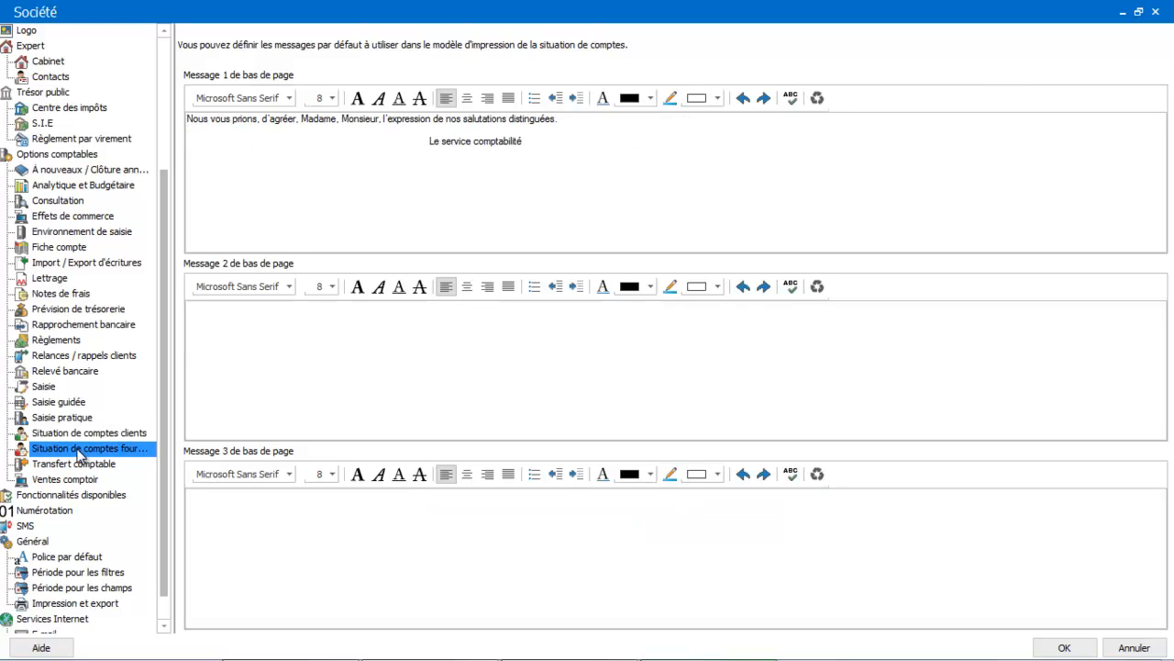
pyautogui.click(385, 407)
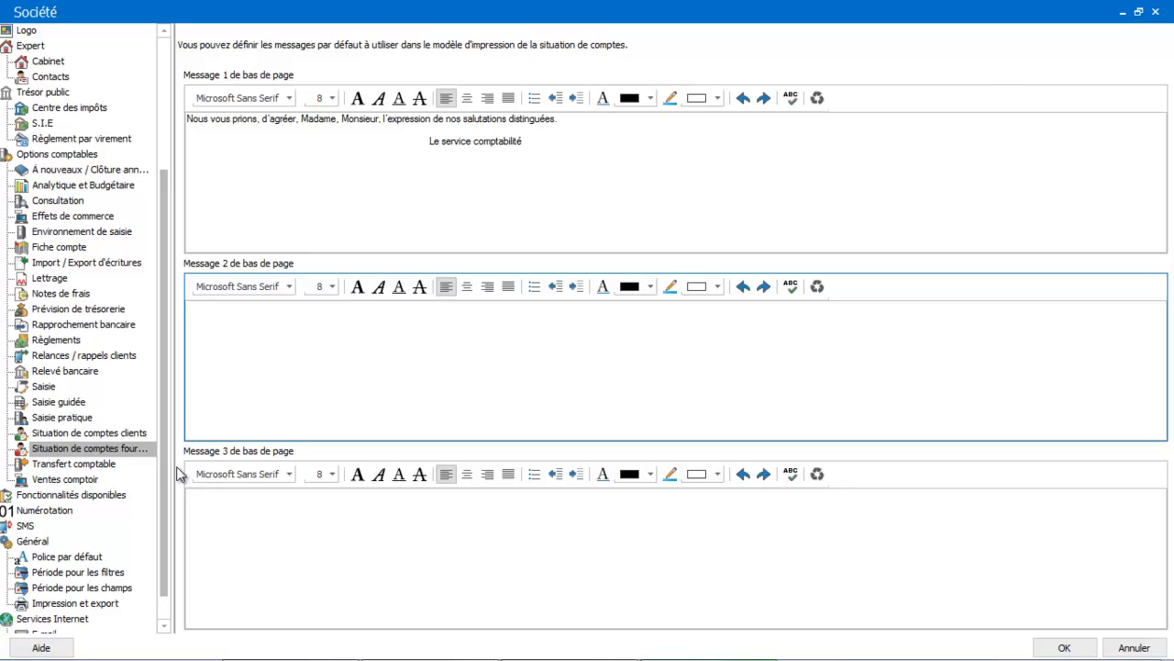
# Step: In the accounting transfer options, enable automatic retrieval of entries when the file opens and allow unlinking of transferred entries
pyautogui.click(108, 468)
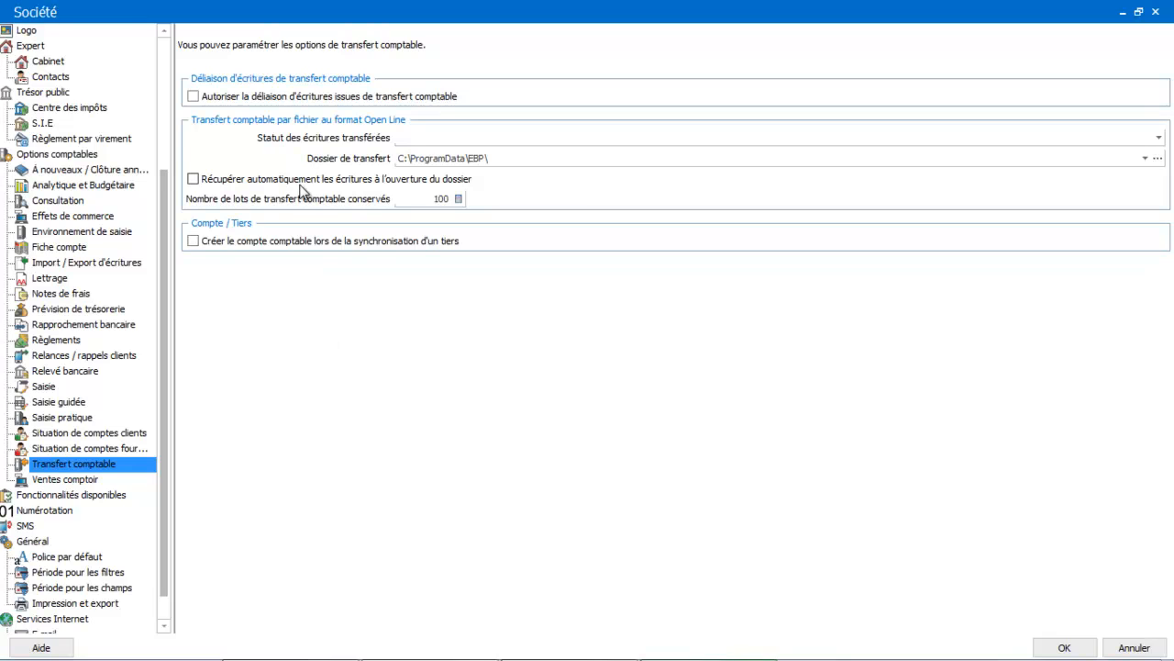
pyautogui.click(193, 179)
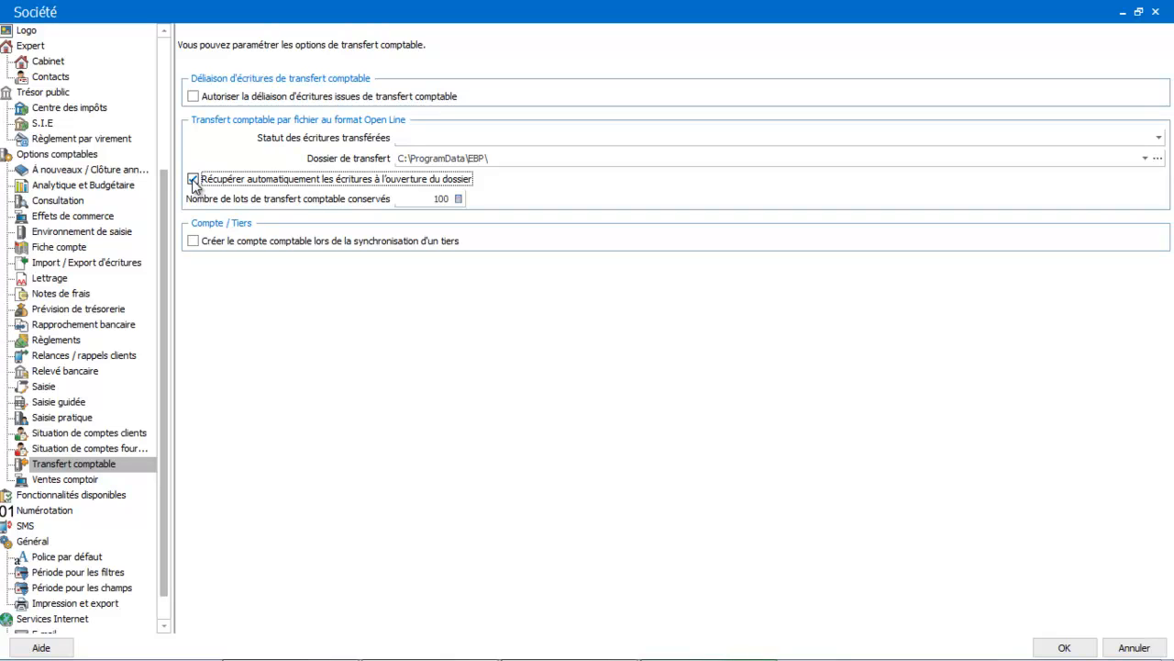
pyautogui.click(424, 139)
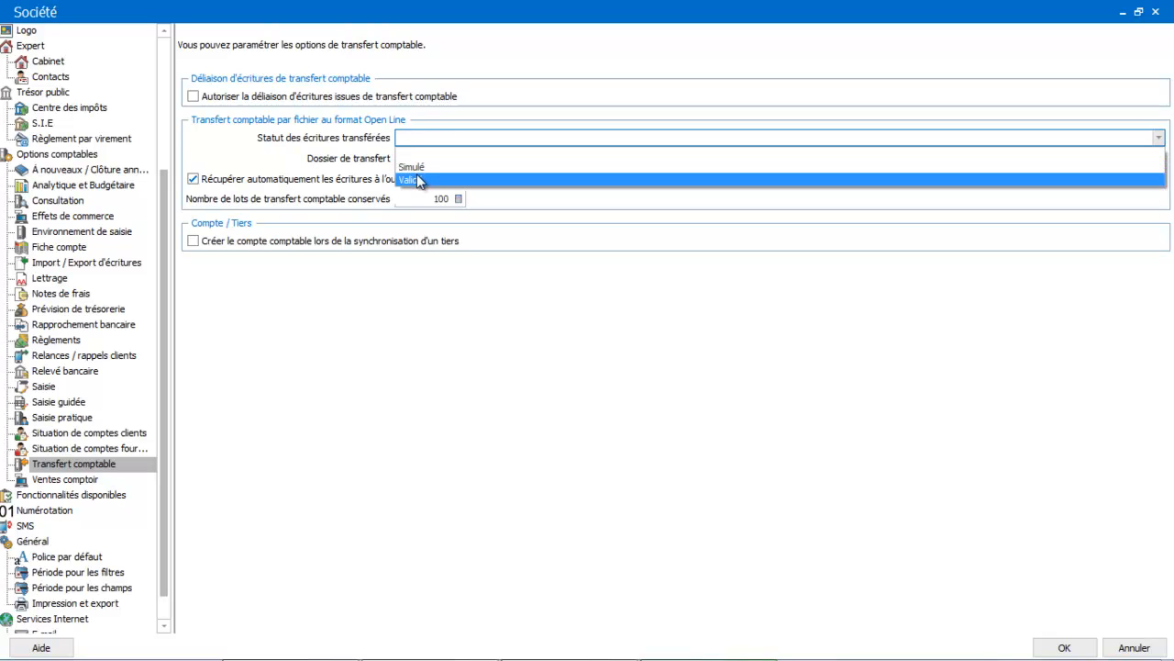
pyautogui.click(348, 139)
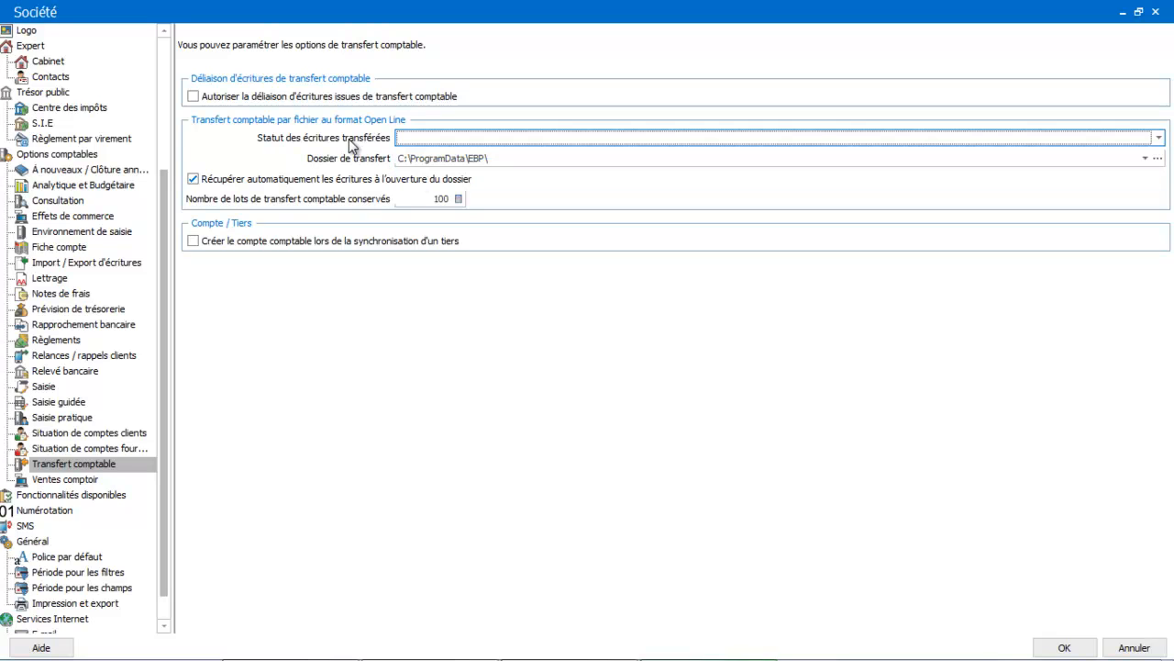
pyautogui.click(264, 104)
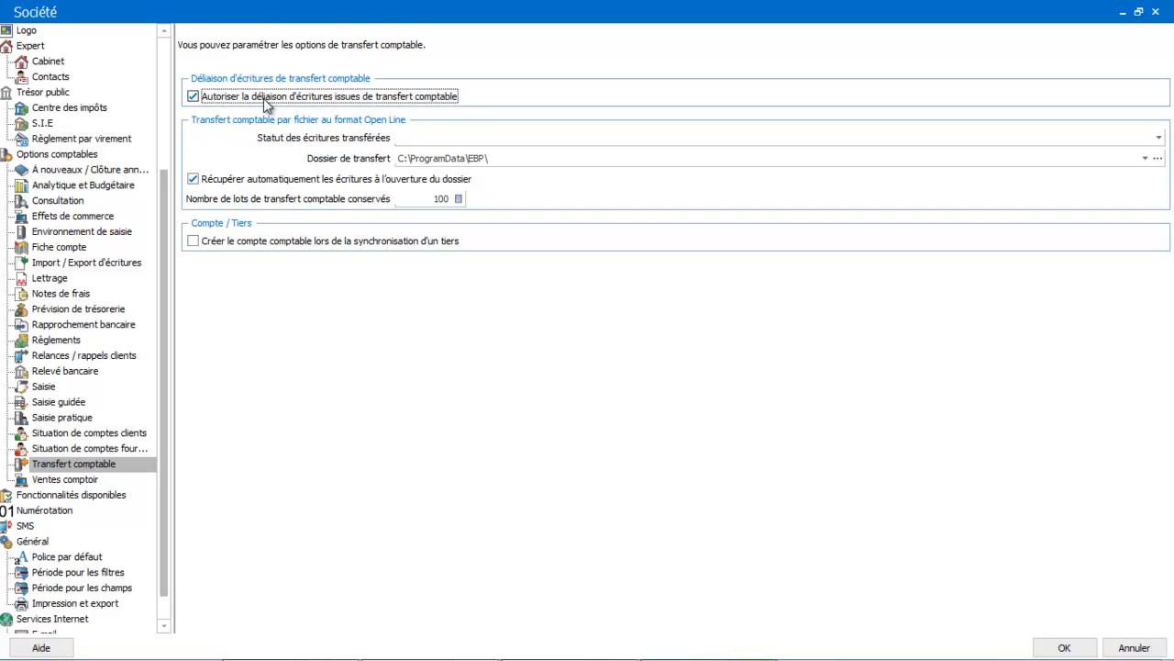
# Step: Review the Ventes comptoir options, and in the available features turn Chéquiers off and back on
pyautogui.click(77, 482)
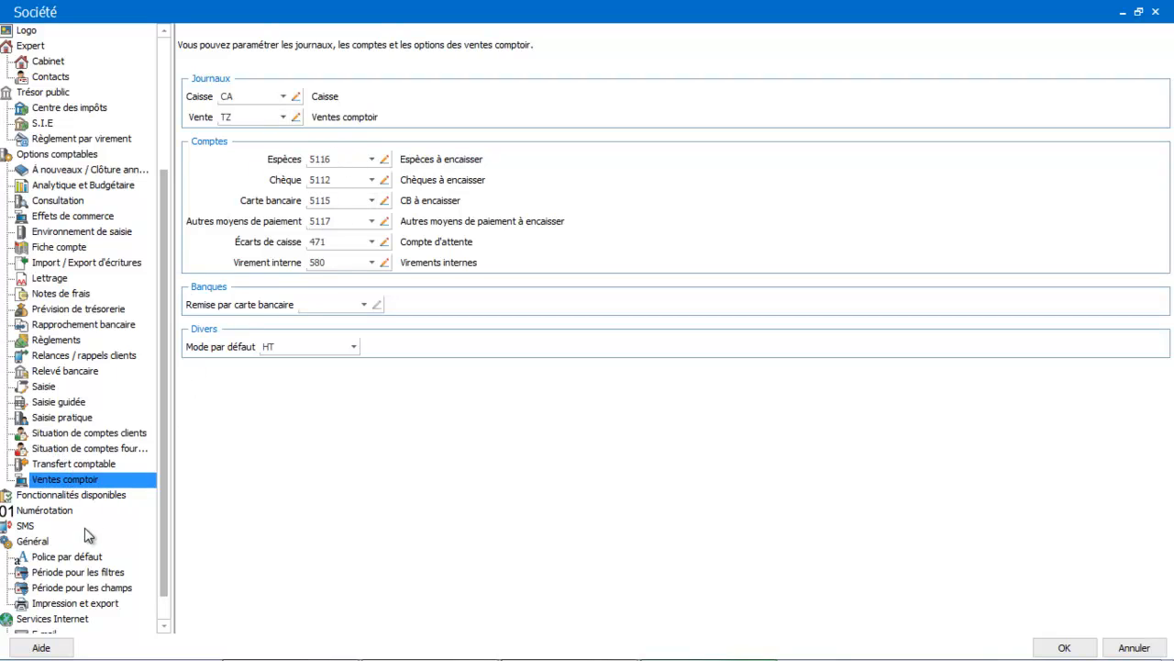
pyautogui.click(125, 495)
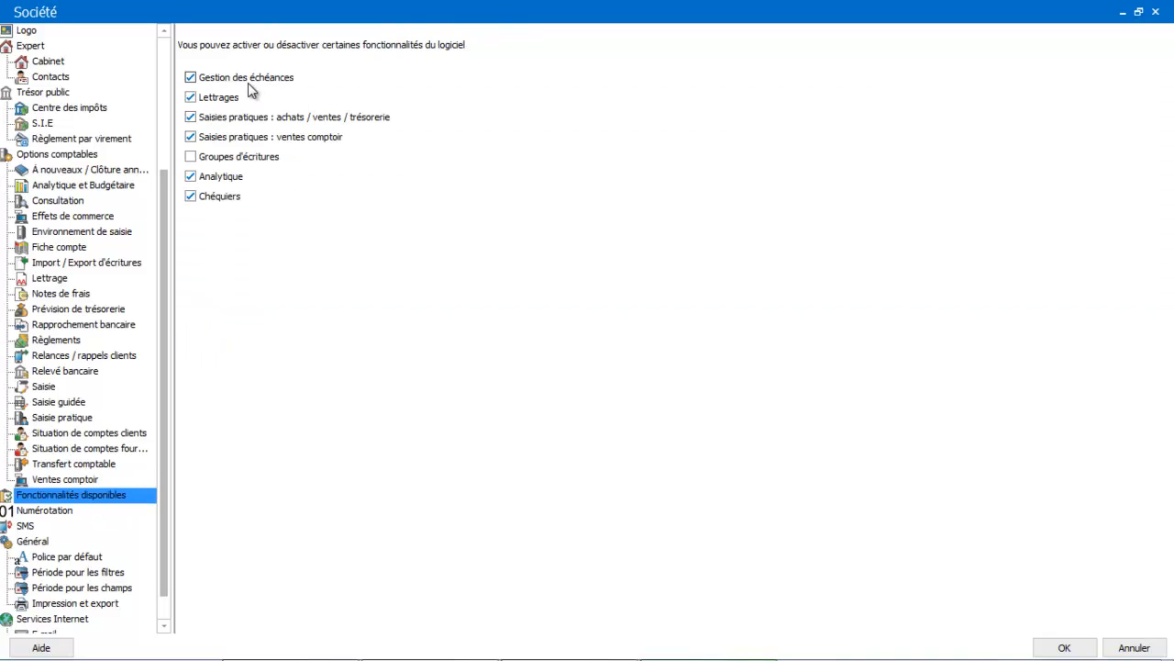
pyautogui.click(192, 196)
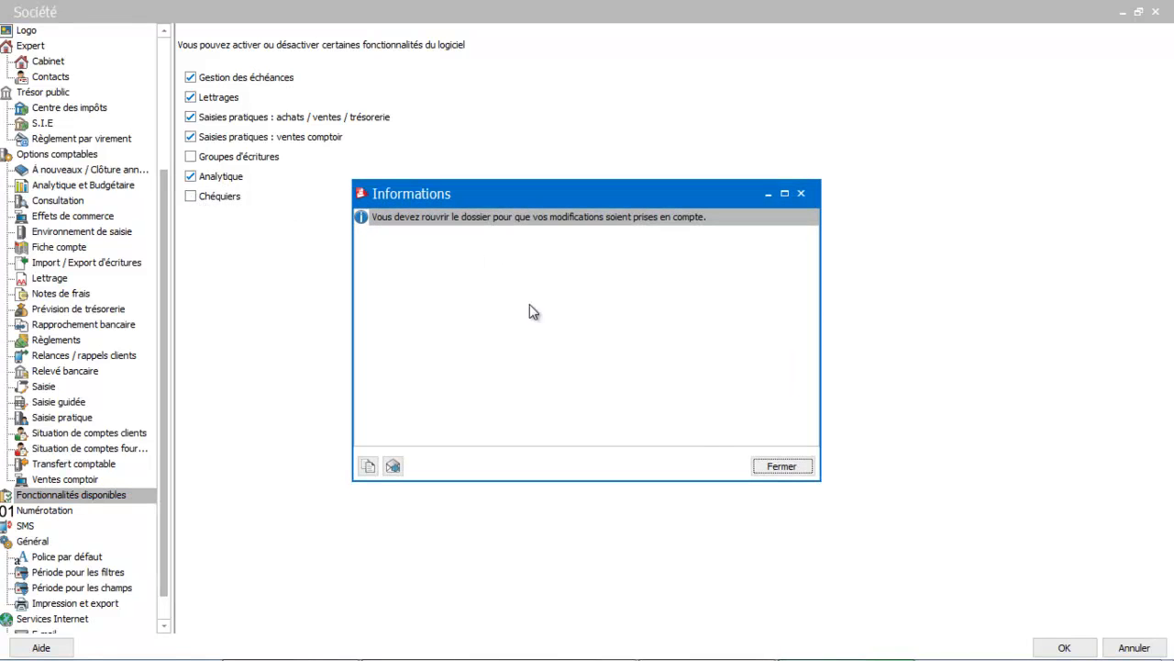
pyautogui.click(780, 468)
pyautogui.click(201, 200)
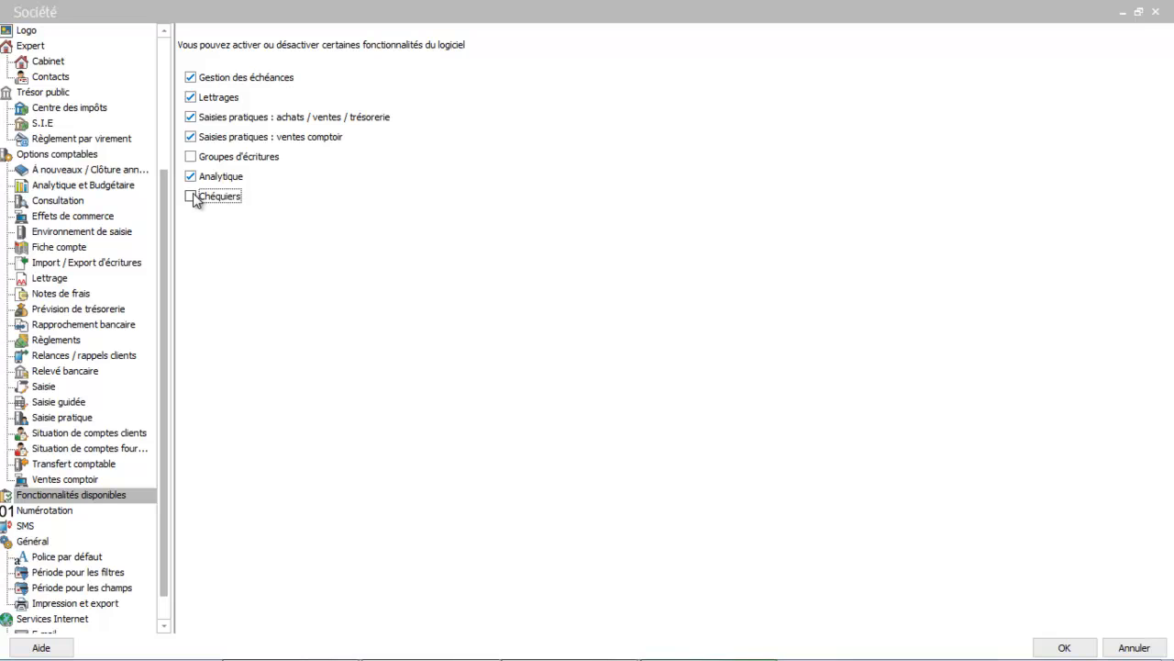
pyautogui.click(781, 467)
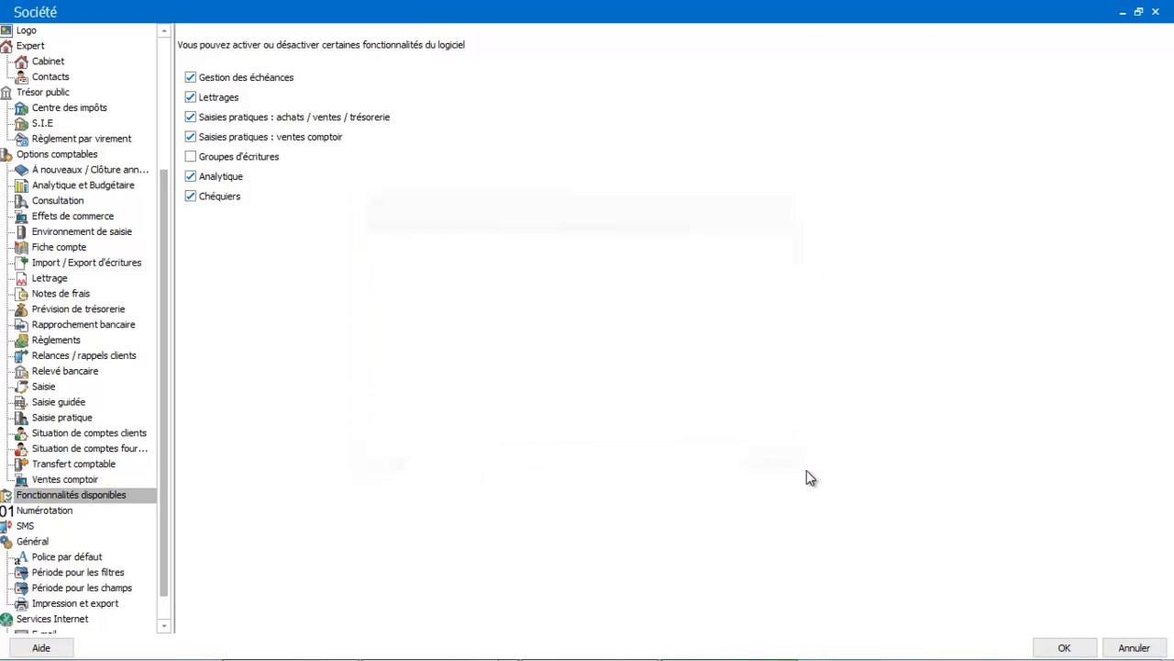
# Step: Review the next record numbers in the Numérotation settings and save the company settings
pyautogui.click(42, 510)
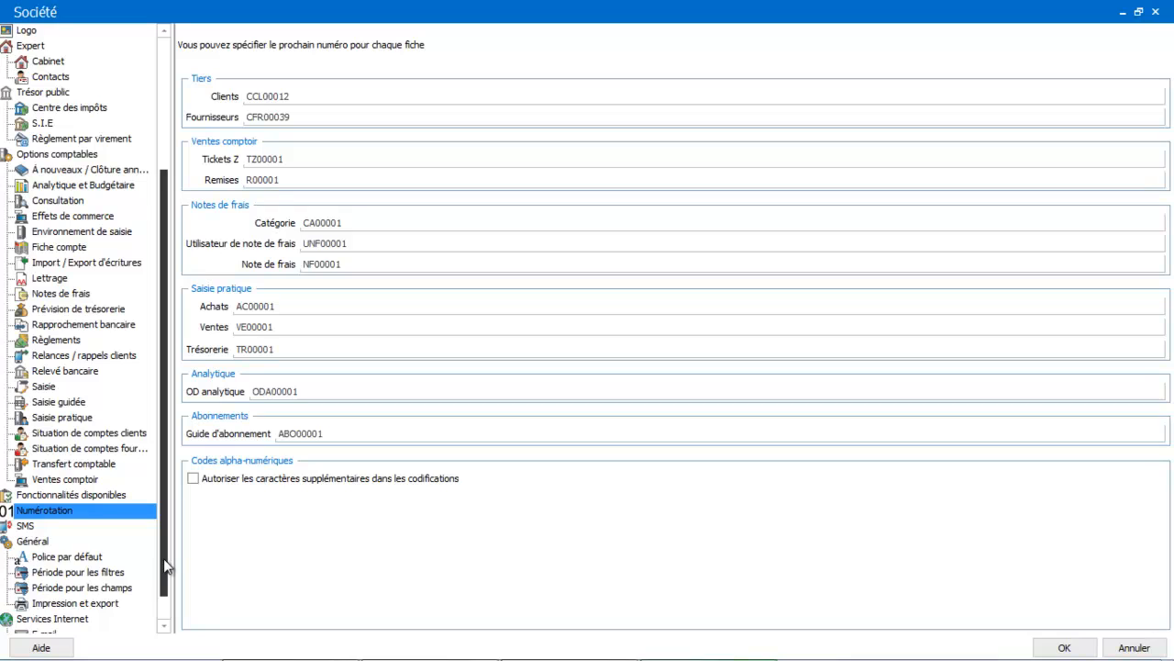
pyautogui.moveTo(164, 560); pyautogui.dragTo(163, 606)
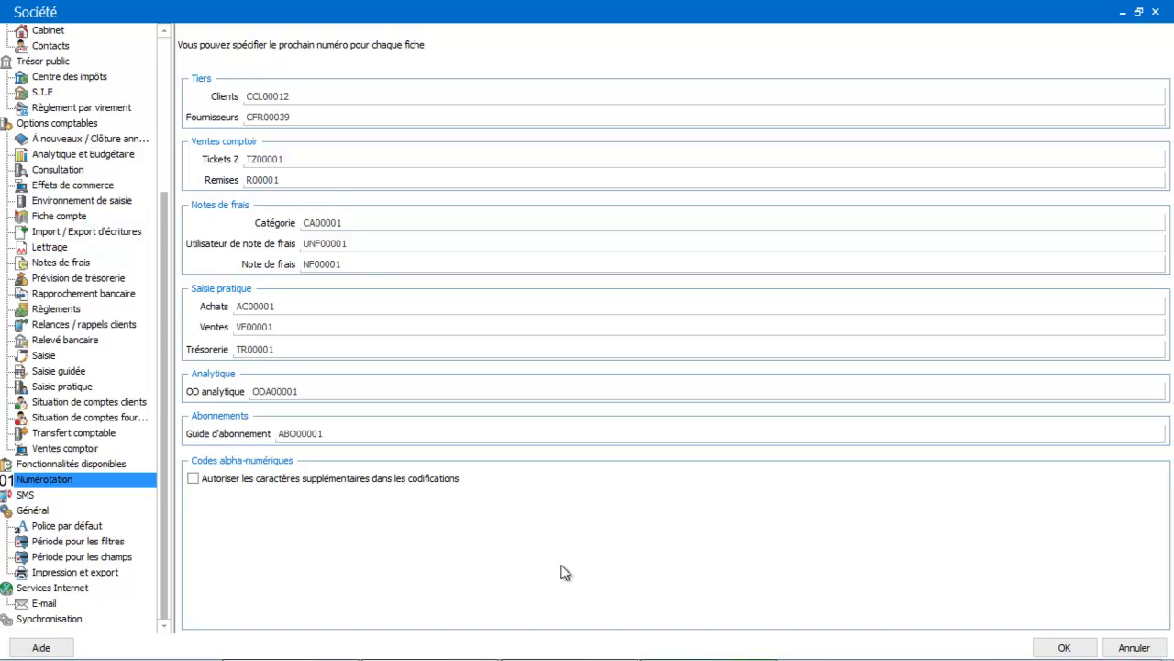
pyautogui.click(1064, 650)
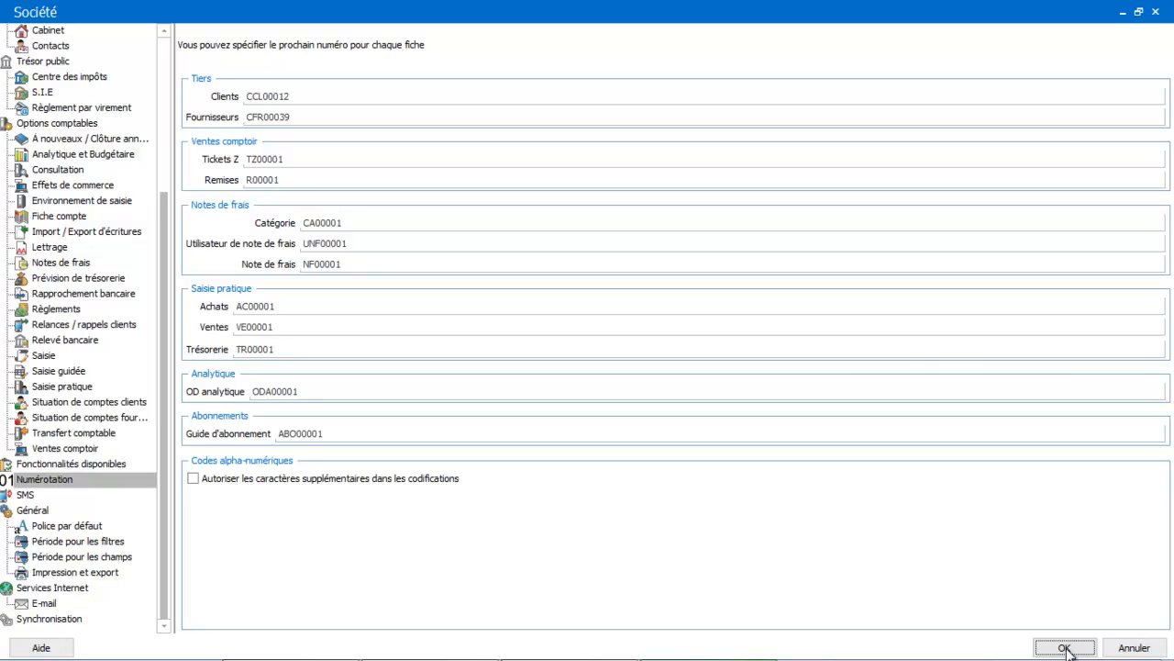
pyautogui.click(1065, 648)
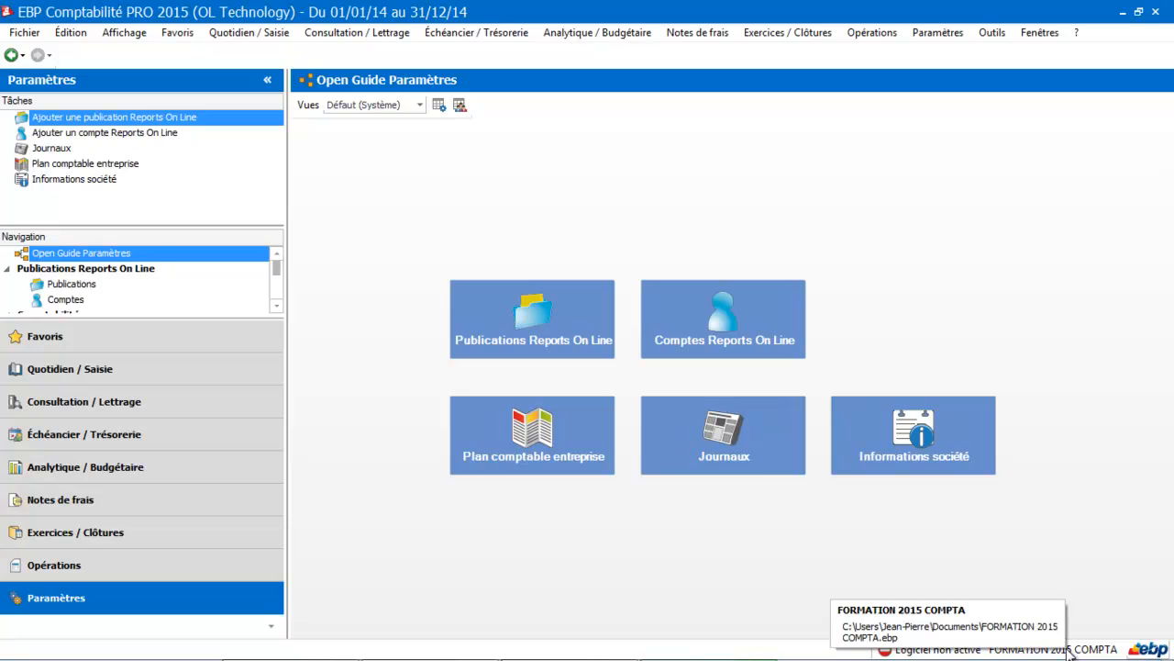